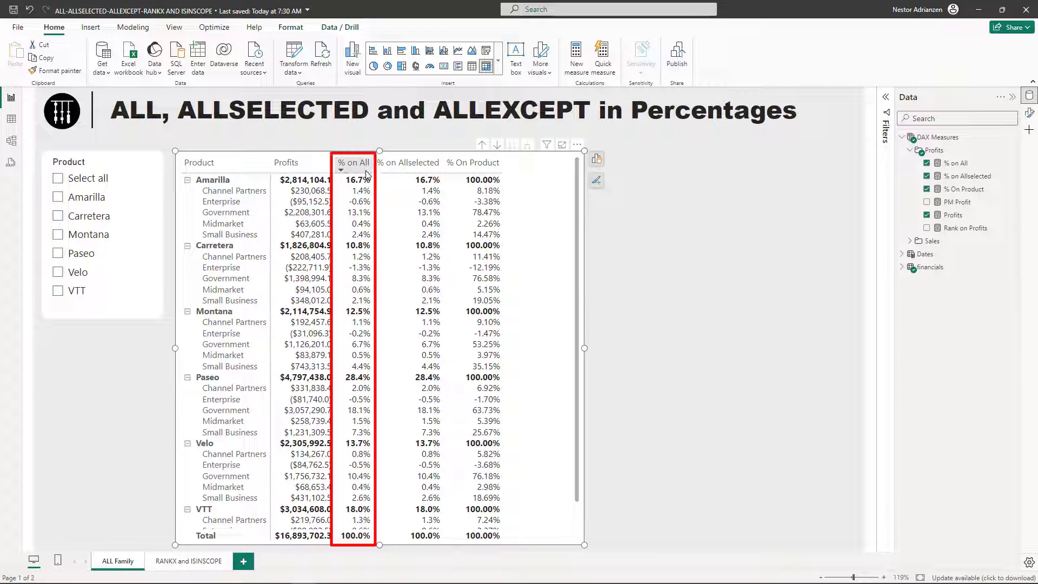
- Filter the matrix to Amarilla, Carretera and Montana, then clear the product filter
scroll(357, 195, down, 2)
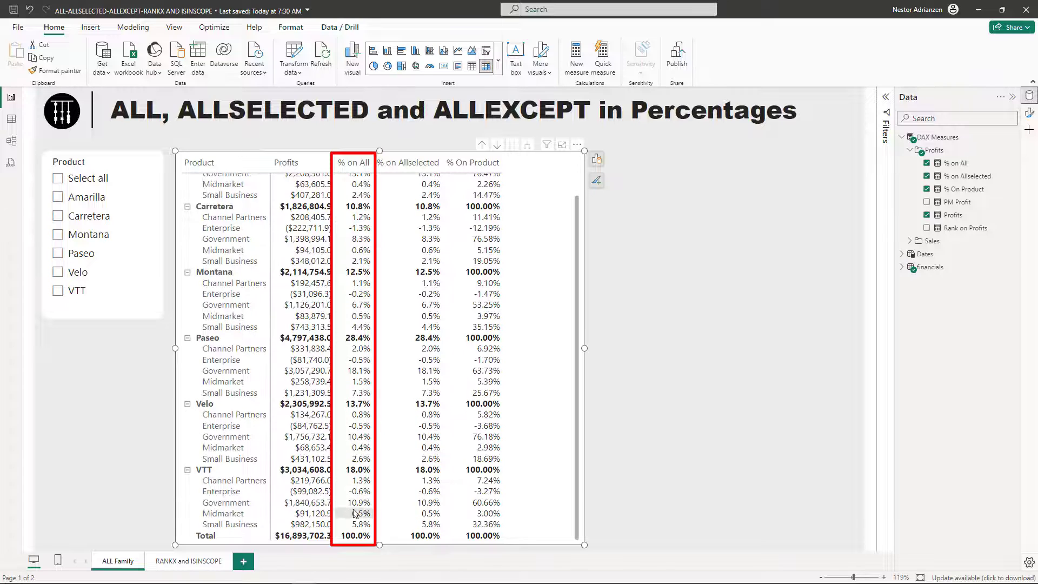
scroll(411, 305, up, 2)
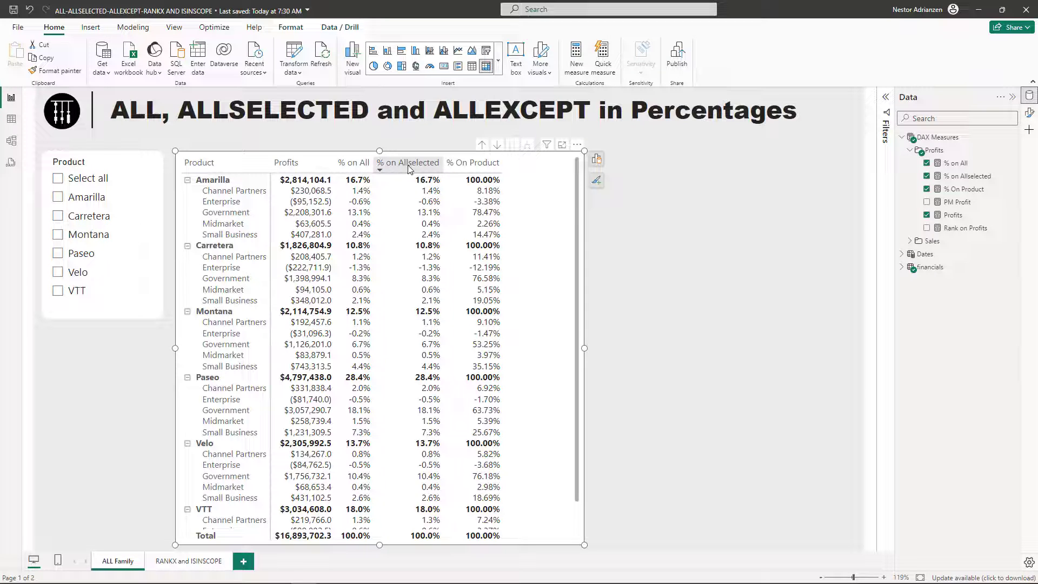
click(57, 198)
click(58, 216)
click(58, 235)
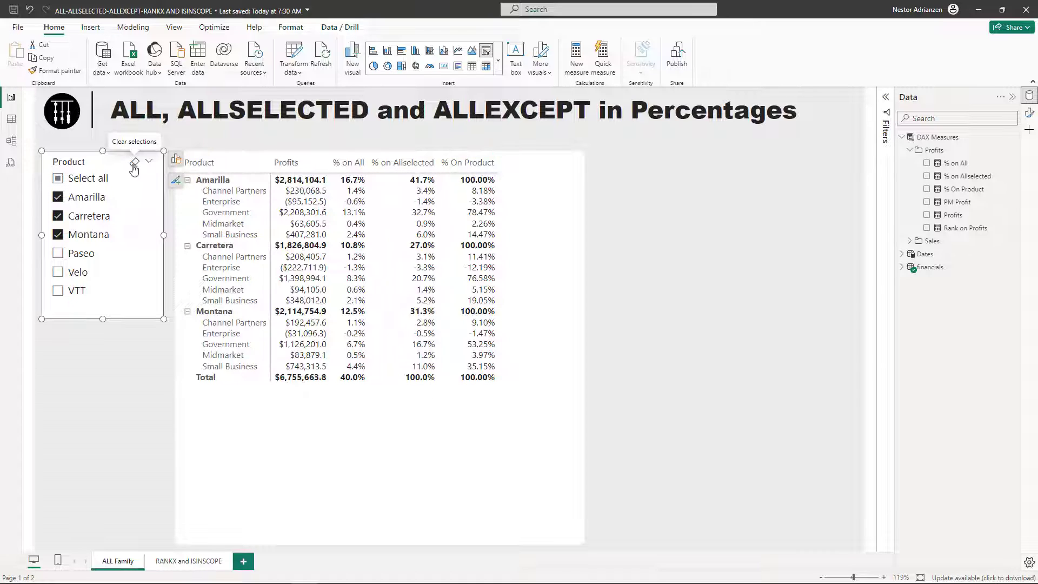
click(135, 165)
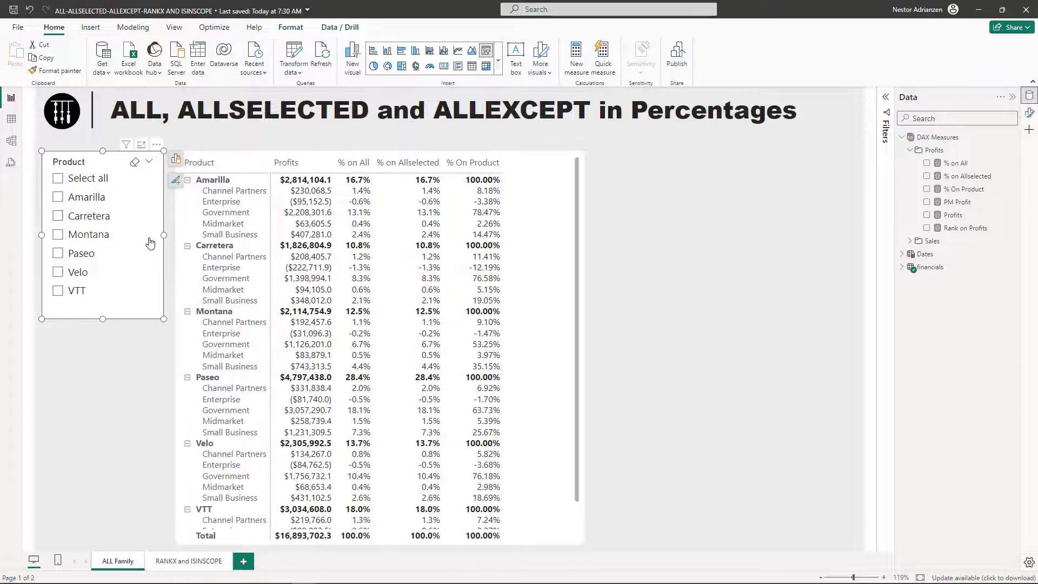
- On the RANKX and ISINSCOPE page, filter the rank table to France, Germany and Mexico
click(199, 562)
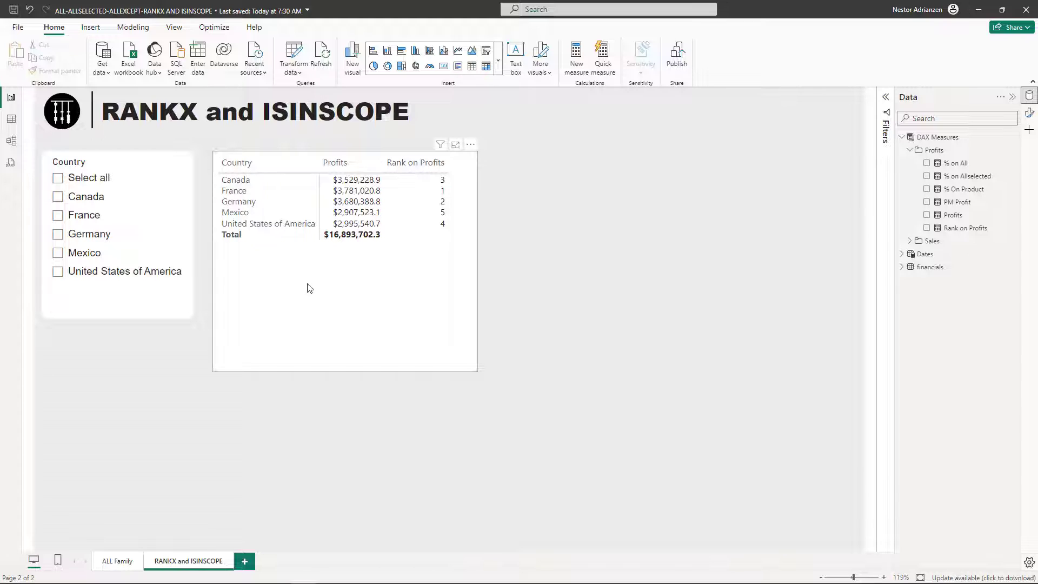
click(57, 215)
ctrl+click(58, 234)
ctrl+click(57, 253)
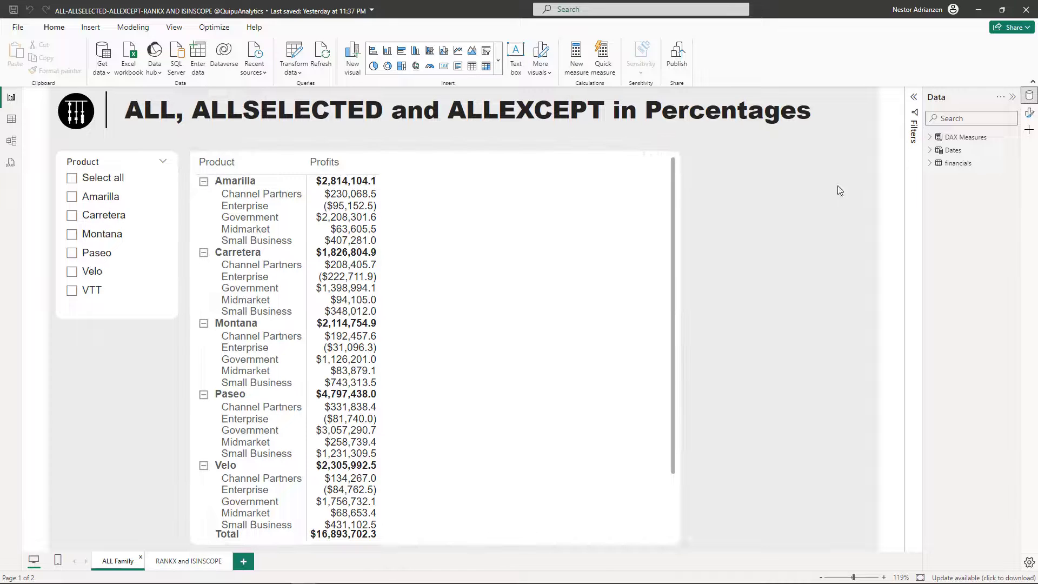
- Select the profits matrix and create a new measure in the DAX Measures table
click(627, 195)
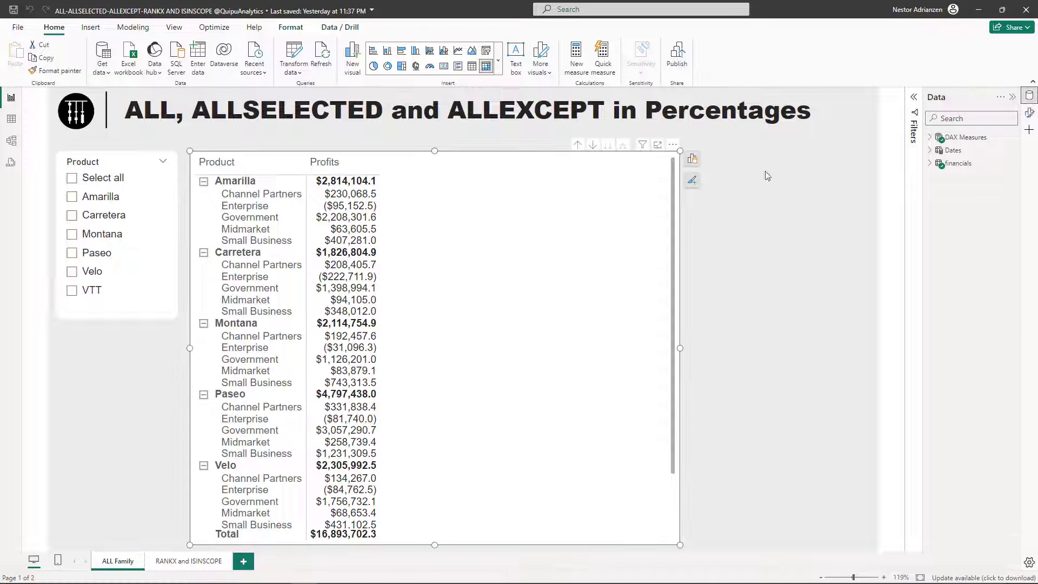
right_click(972, 142)
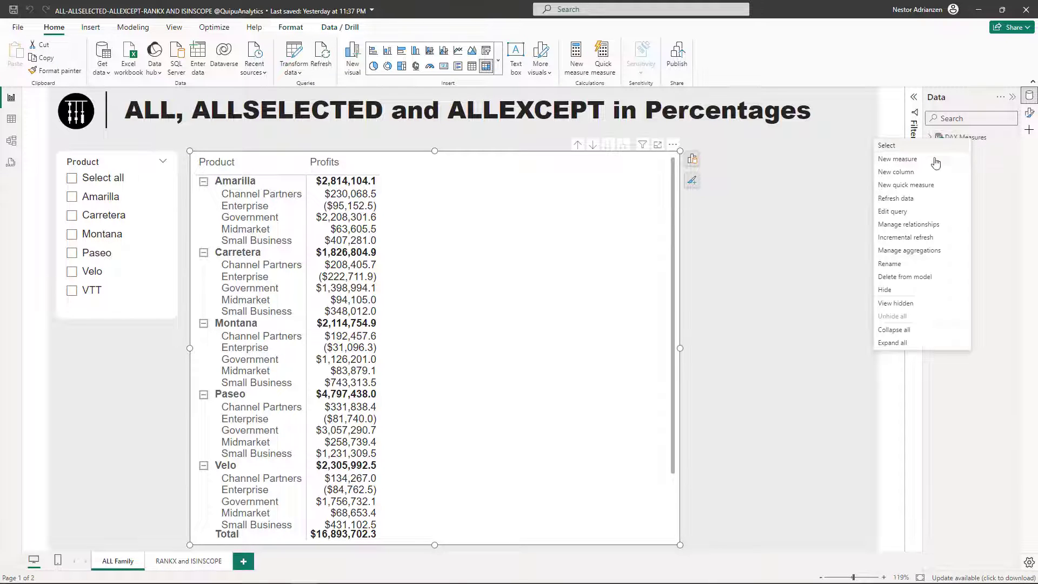
click(920, 145)
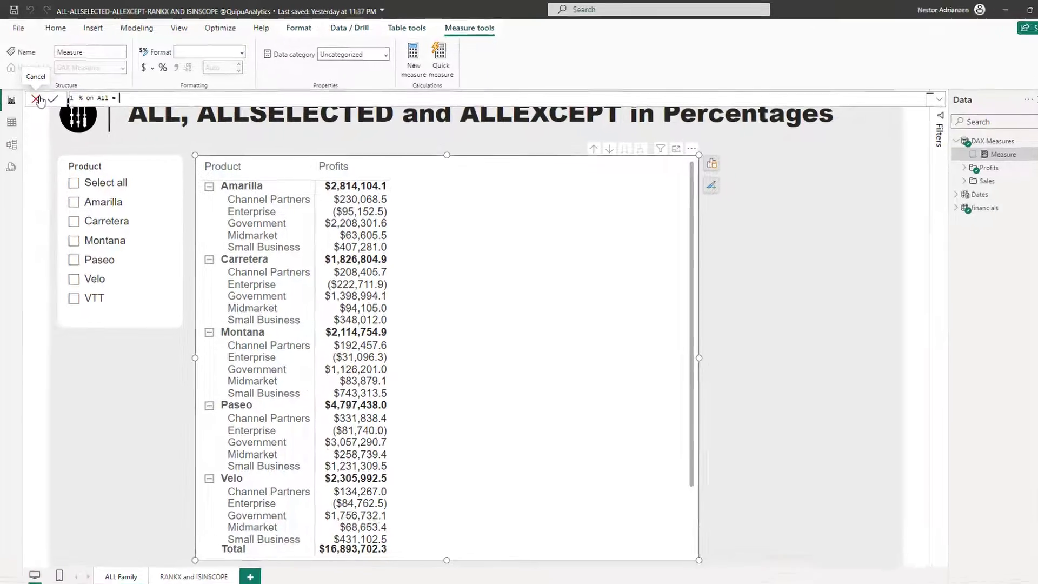
- Name the measure % on All and store [Profits] in VAR current_profits
key(ctrl+v)
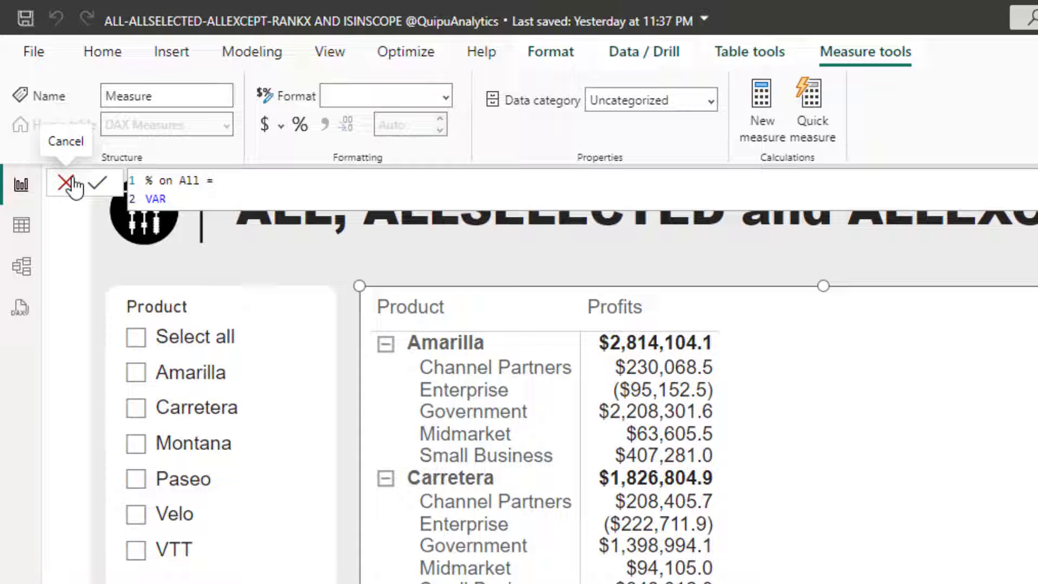
text(current_profits )
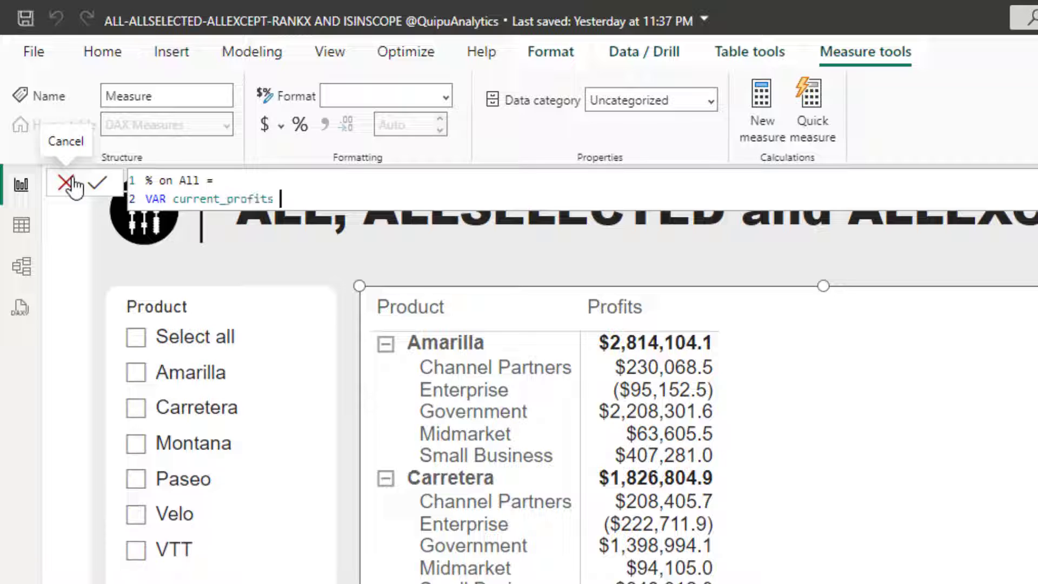
text(= [)
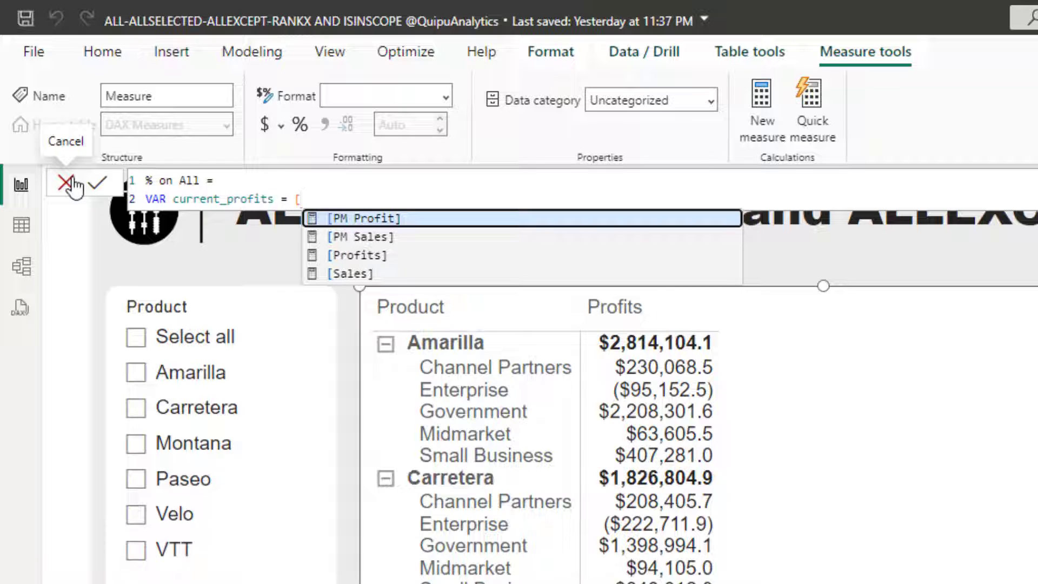
key(Down)
key(Down)
key(Tab)
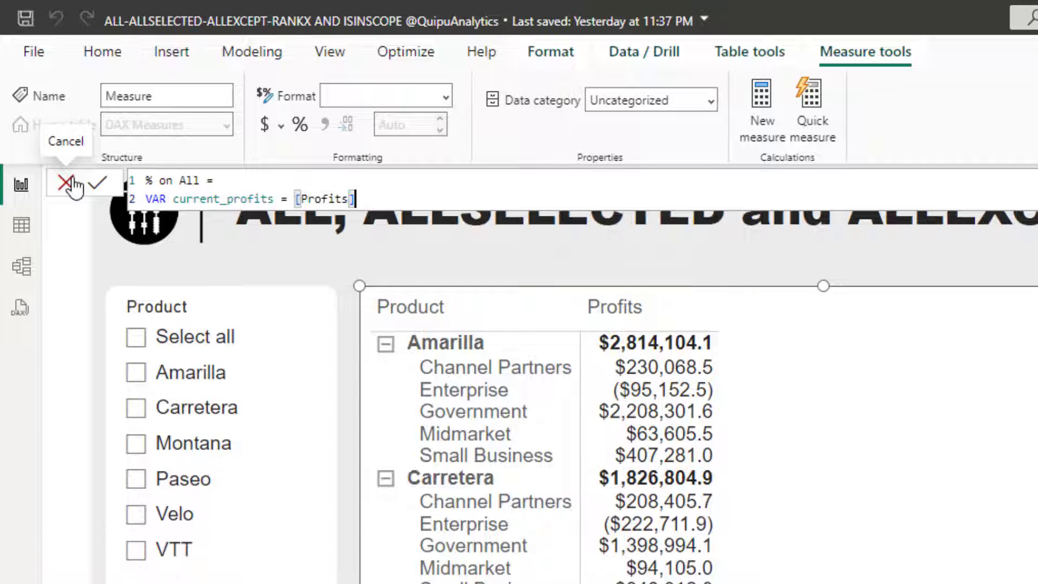
key(shift+Return)
- Add VAR all_profits defined as an indented CALCULATE expression
text(VAR )
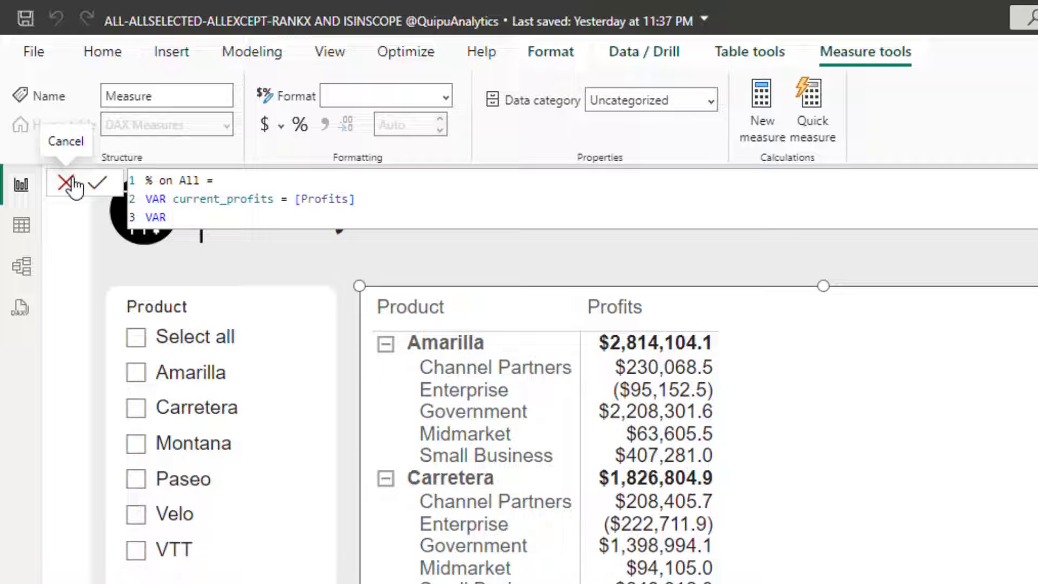
text(all_profits =)
key(shift+Return)
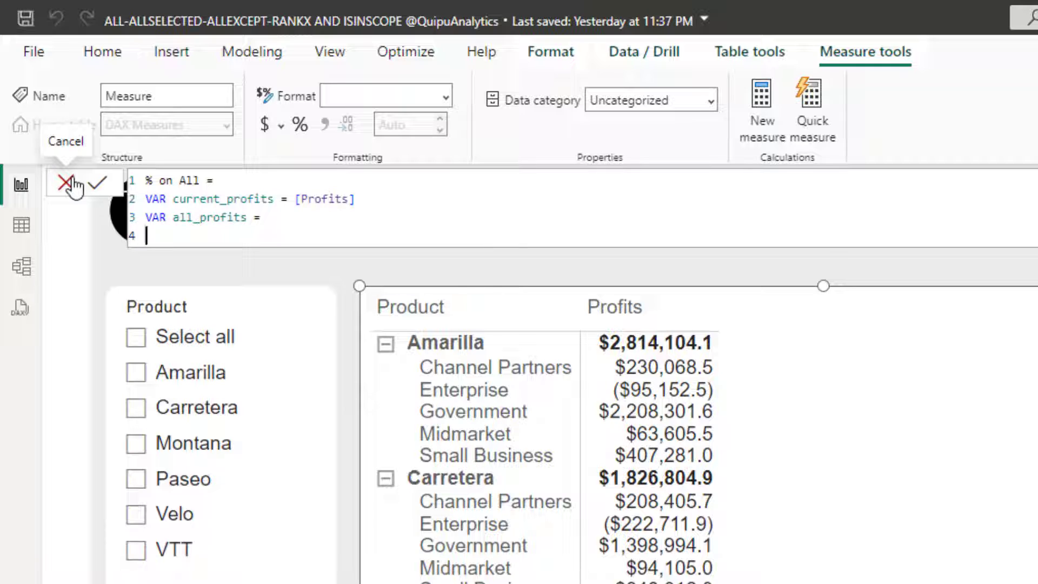
key(Tab)
text(cal)
key(Tab)
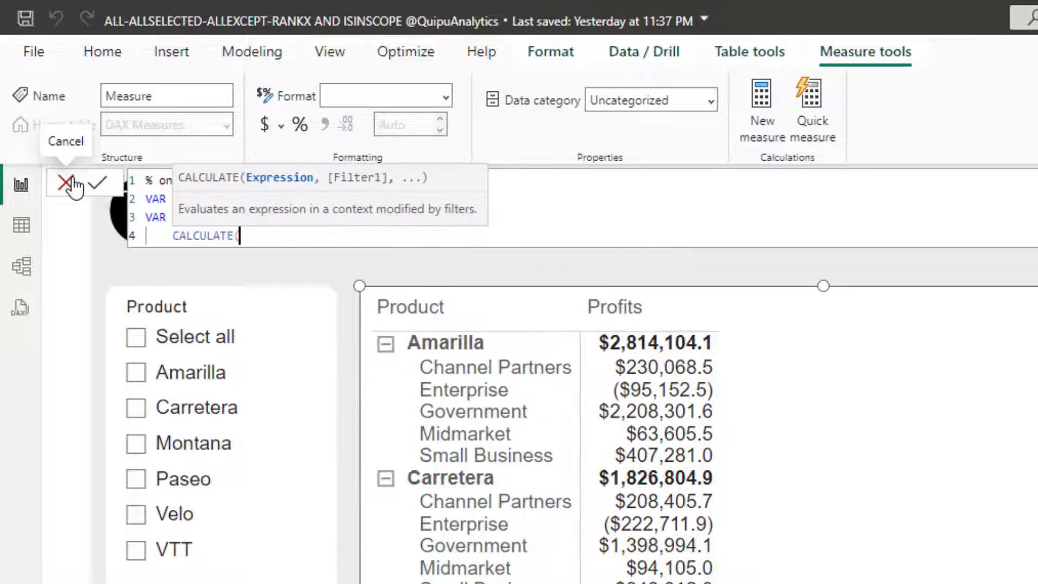
- Give CALCULATE the arguments [Profits] and an opening ALL( filter
key(shift+Return)
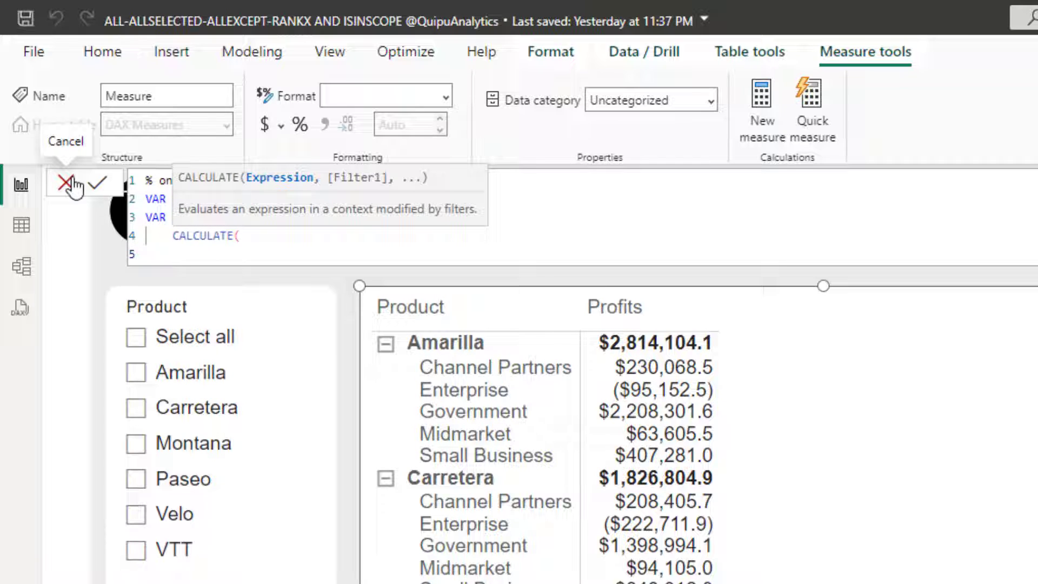
text([pro)
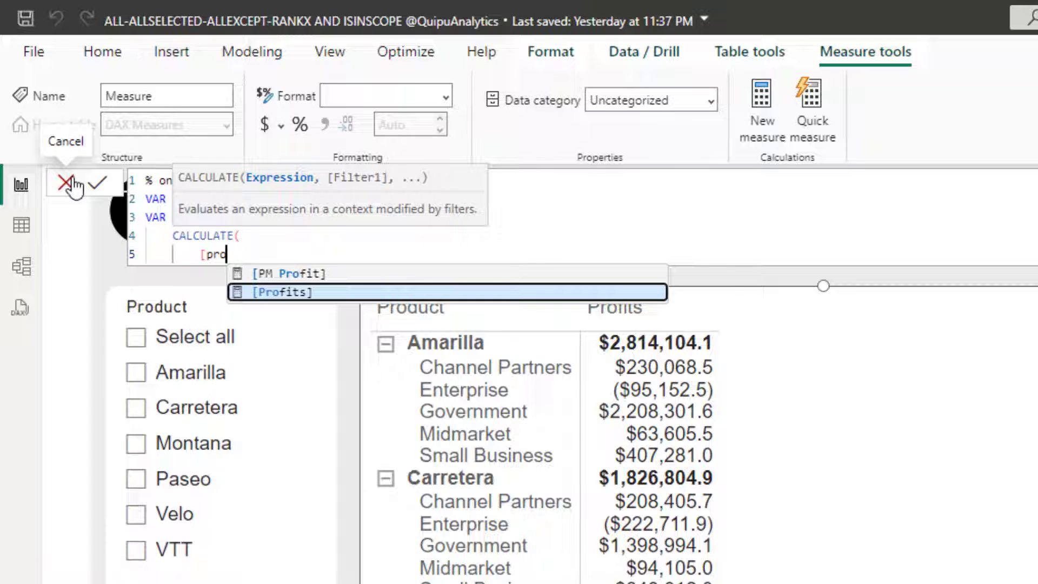
key(Tab)
text(,)
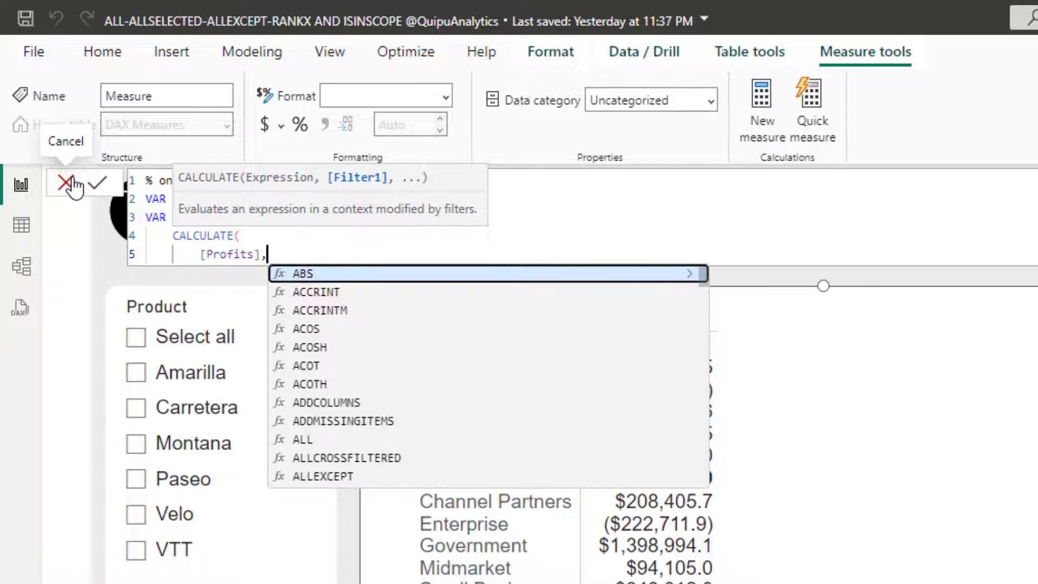
key(shift+Return)
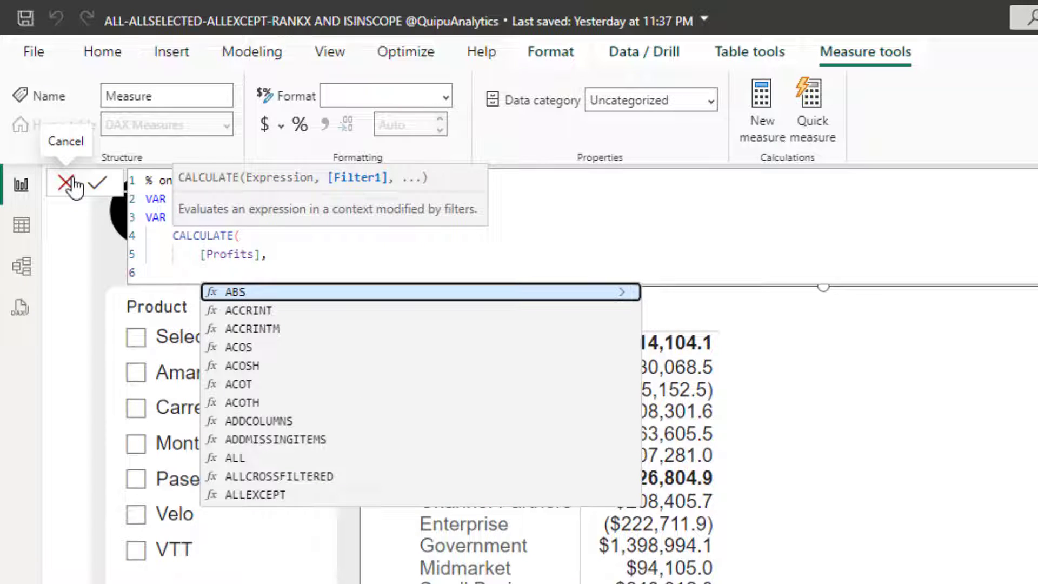
text(all)
key(Tab)
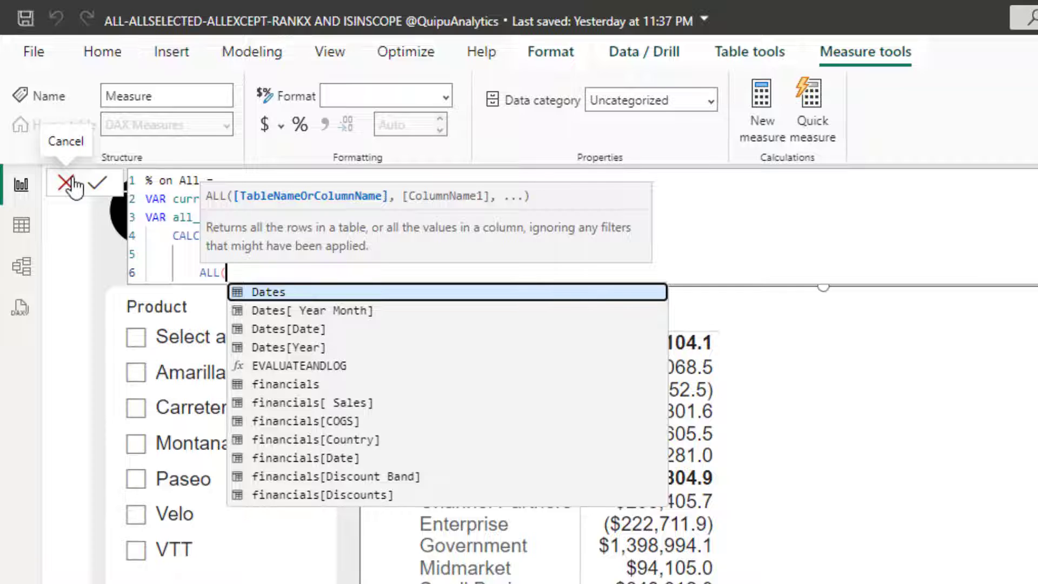
- Complete ALL(financials[Product], financials[Segment]) and close the CALCULATE
text(pr)
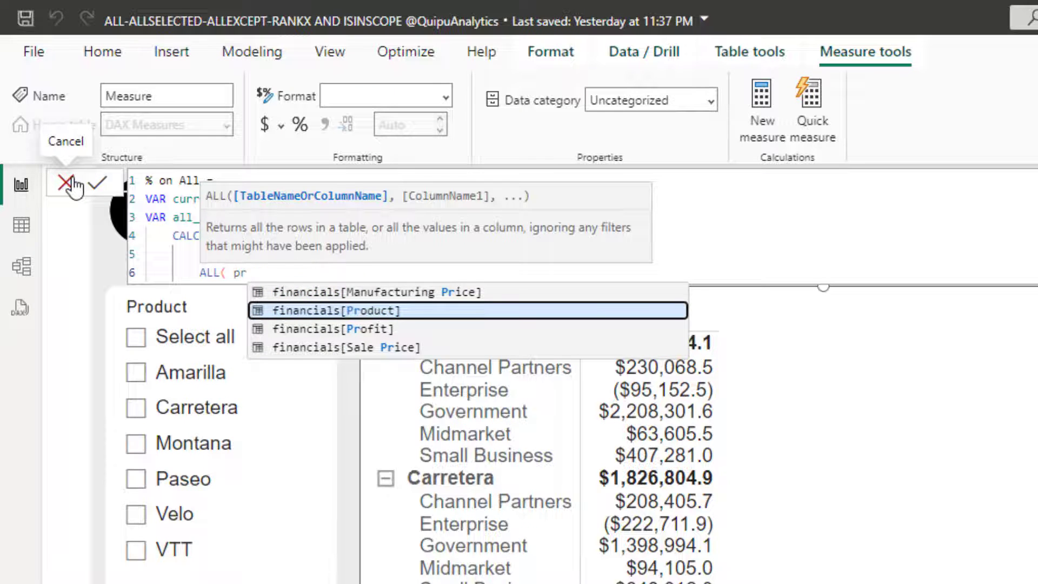
key(Tab)
text(,)
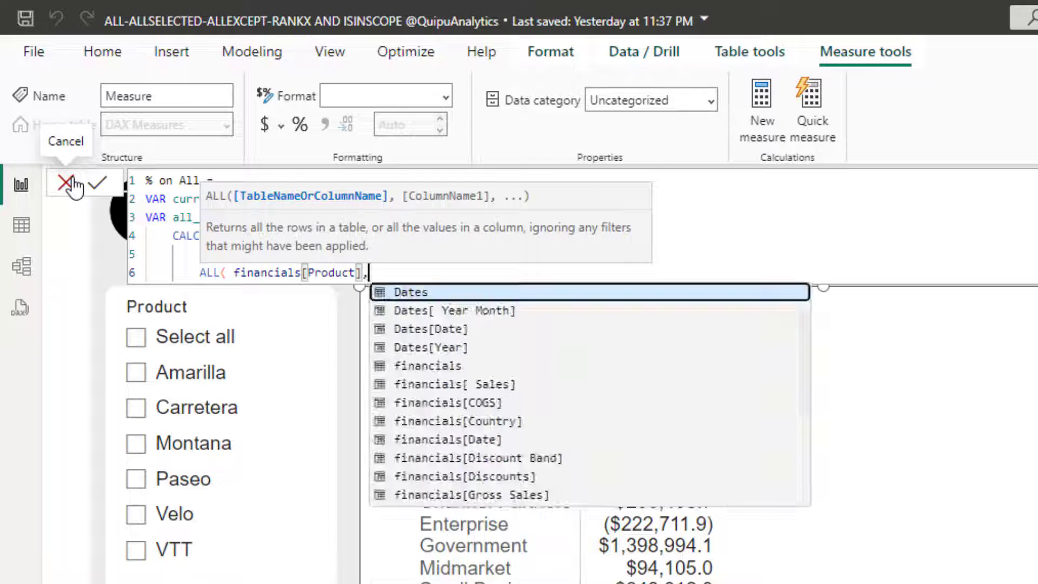
text( financials[Segment]))
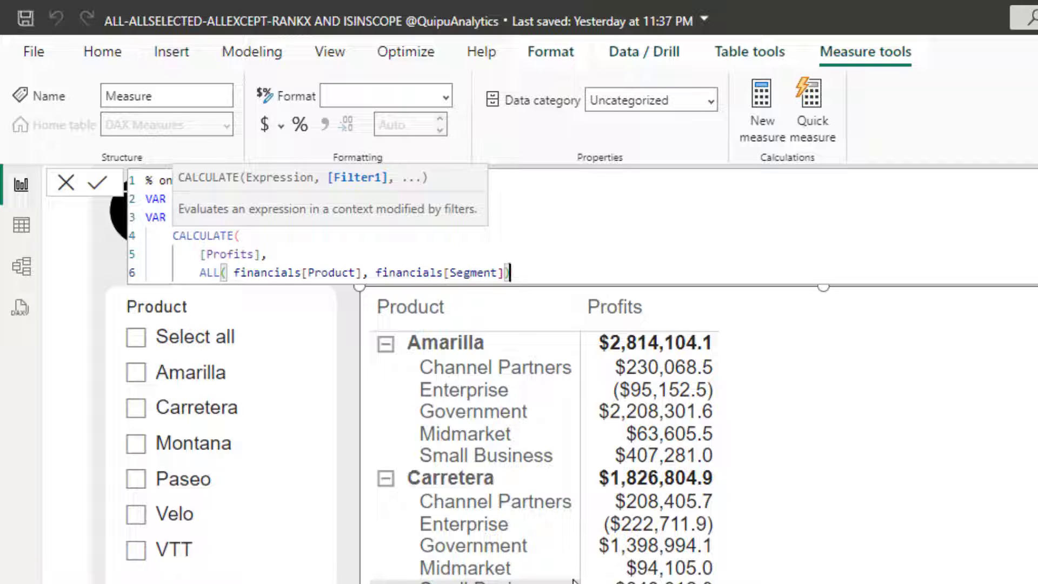
key(Return)
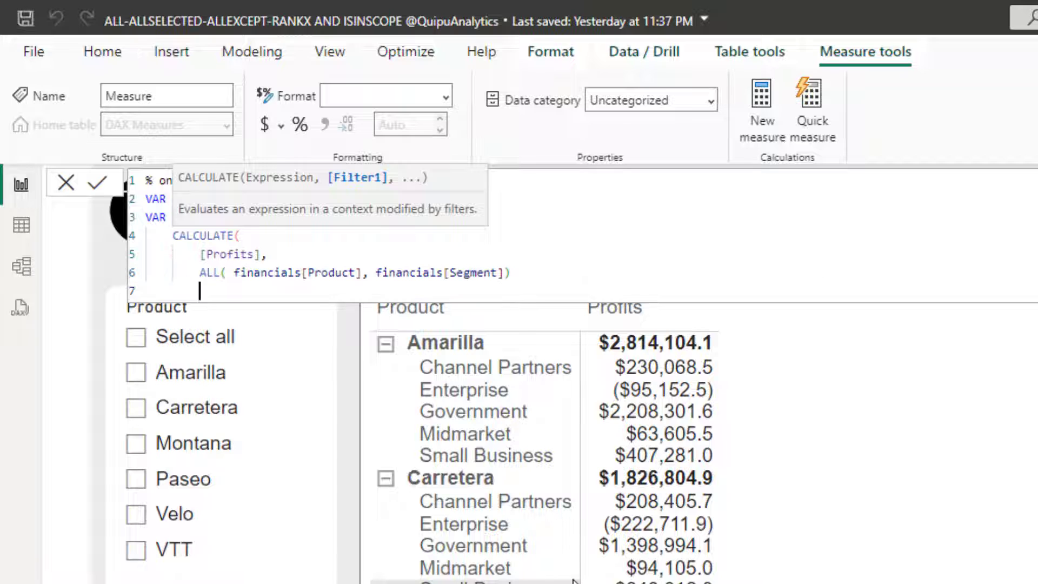
text())
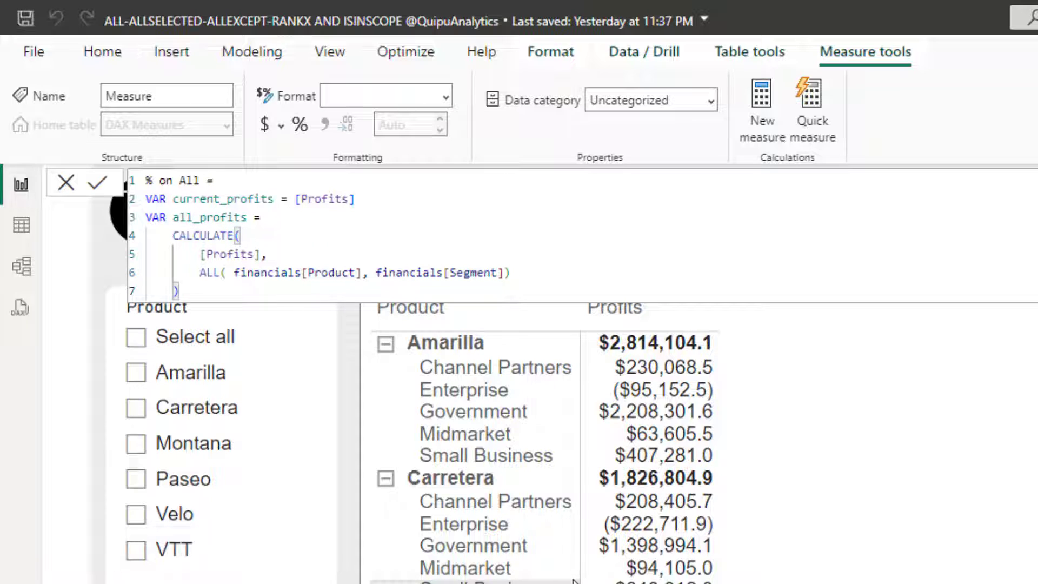
- Add VAR result = DIVIDE(current_profits, all_profits)
key(Return)
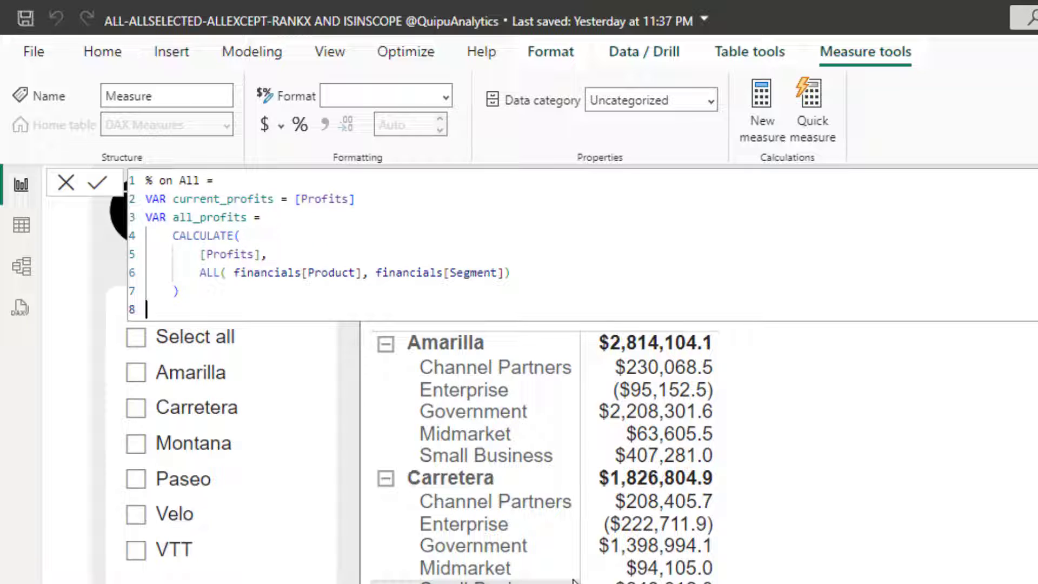
text(VAR )
text(result =)
key(Return)
text(div)
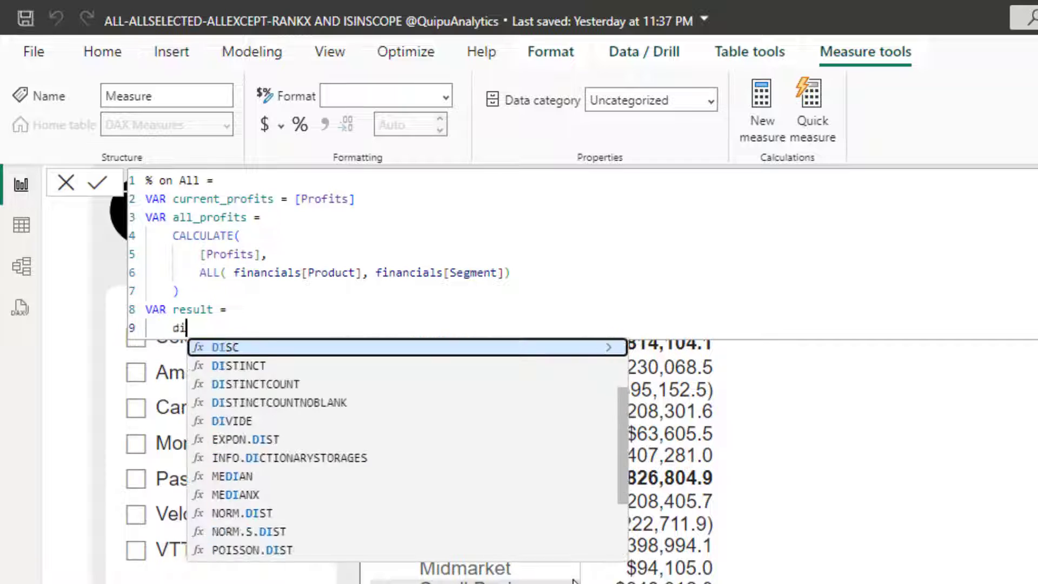
key(Tab)
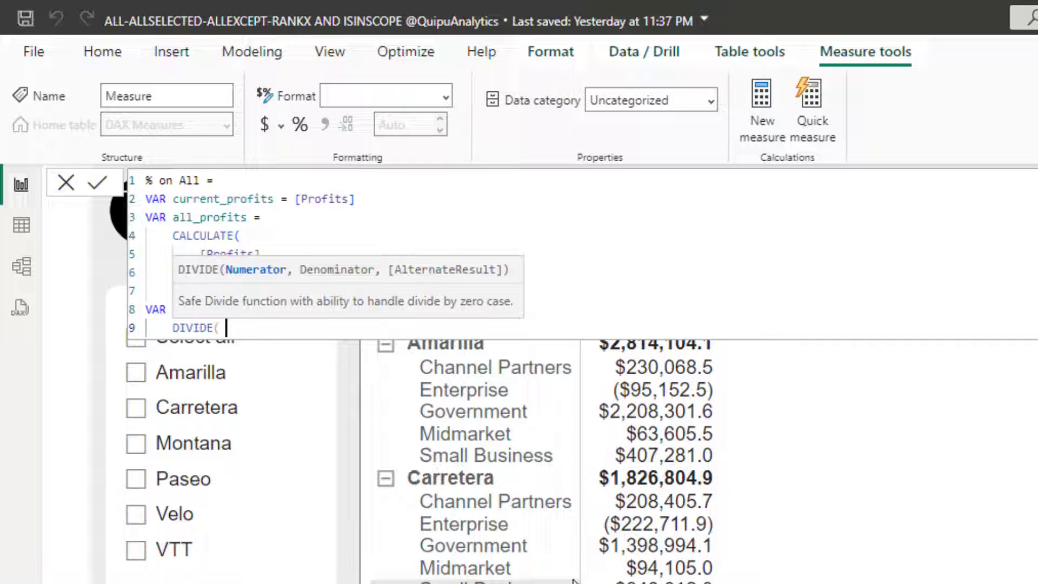
text(curr)
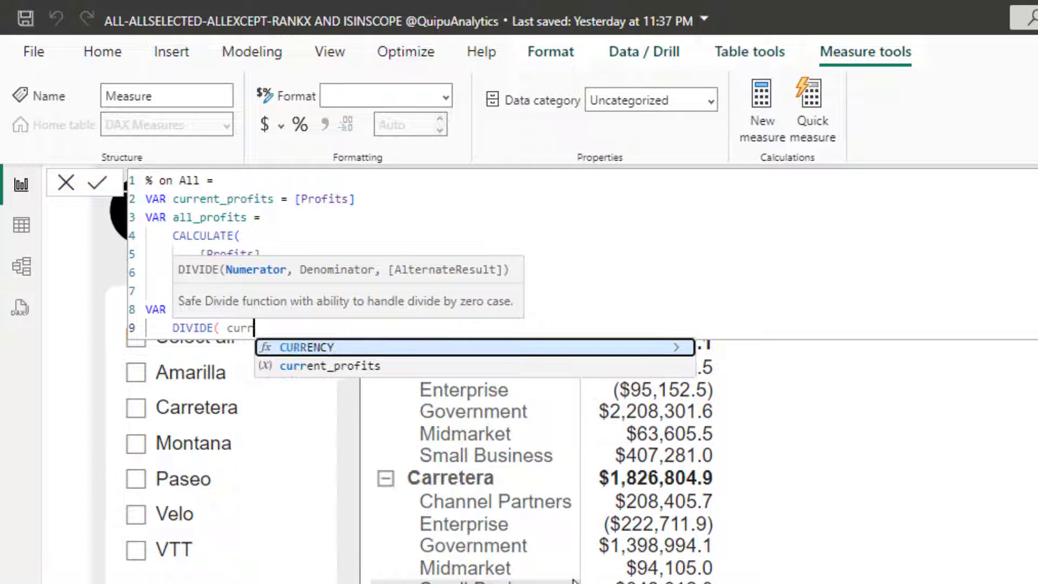
key(Down)
key(Tab)
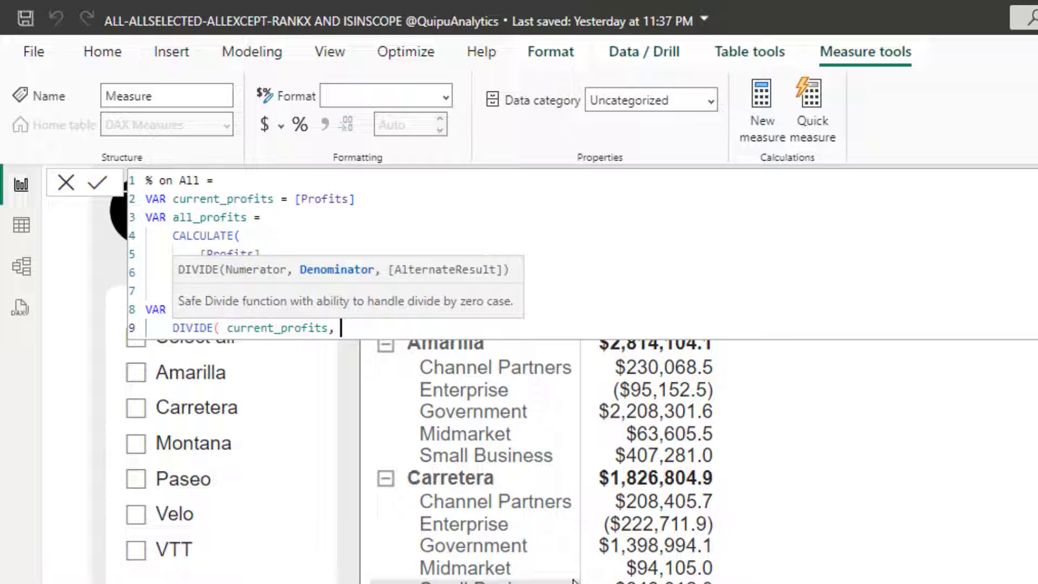
text(, all)
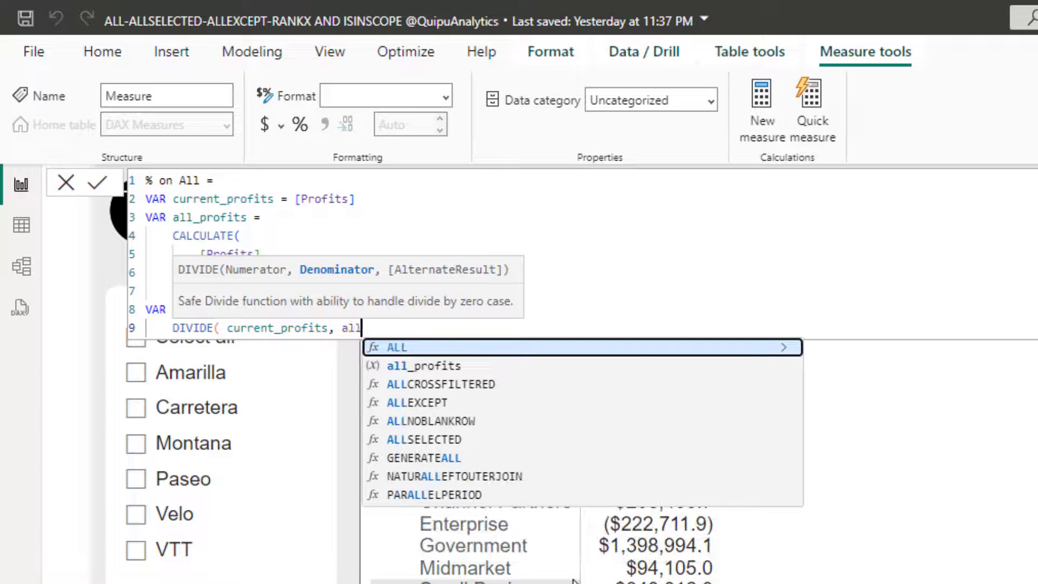
text(_)
key(Tab)
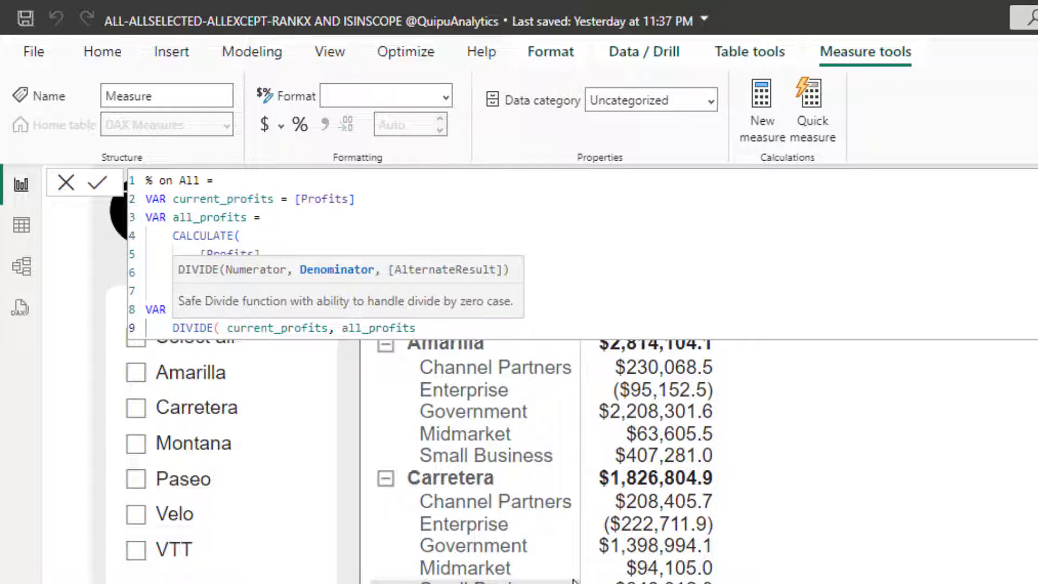
text())
- Finish the measure with RETURN result
key(shift+Return)
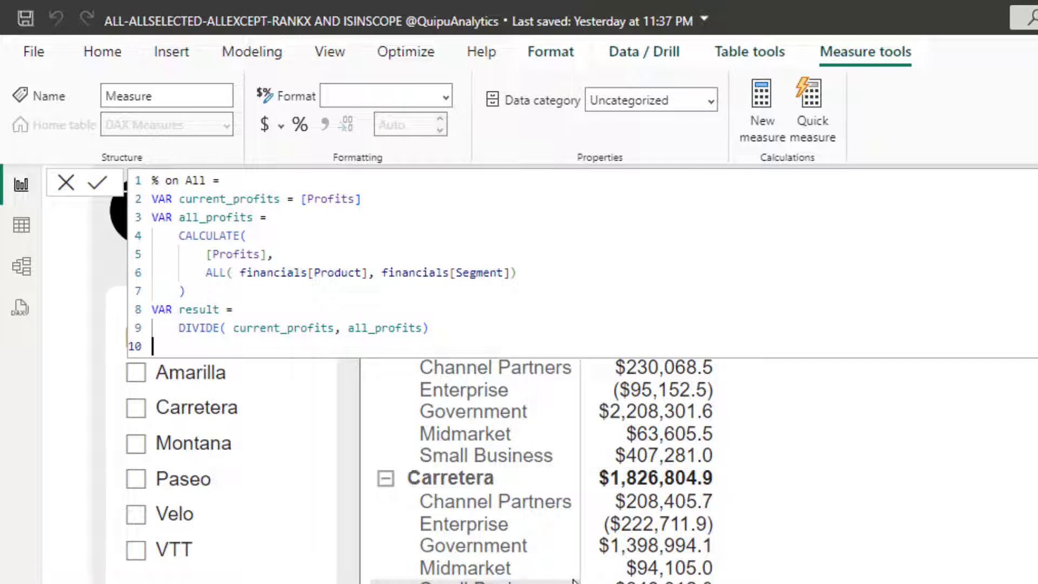
text(RETURN)
key(shift+Return)
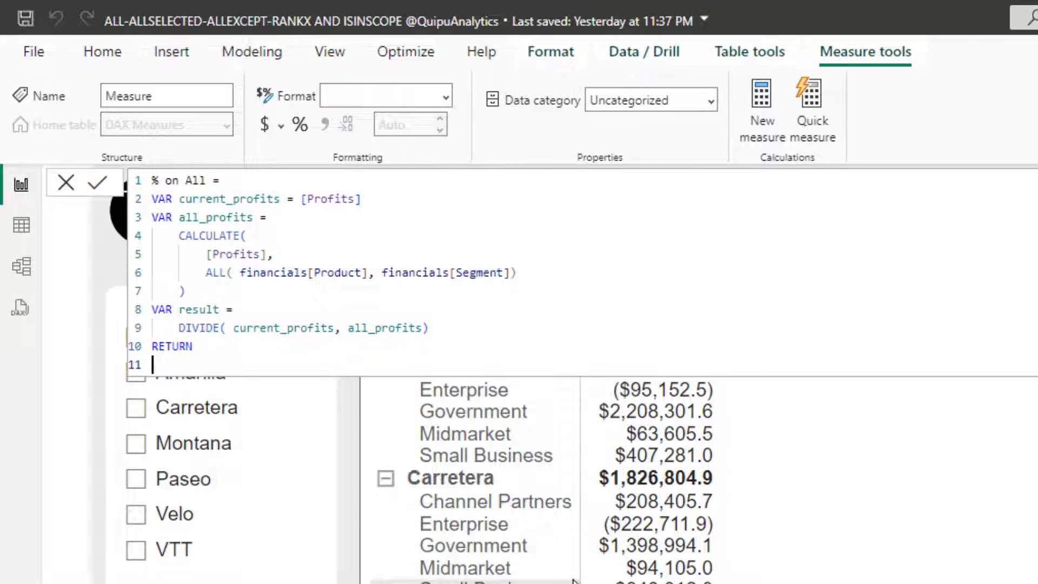
key(Tab)
text(result)
- Commit % on All and format it as a percentage with 1 decimal place
click(99, 183)
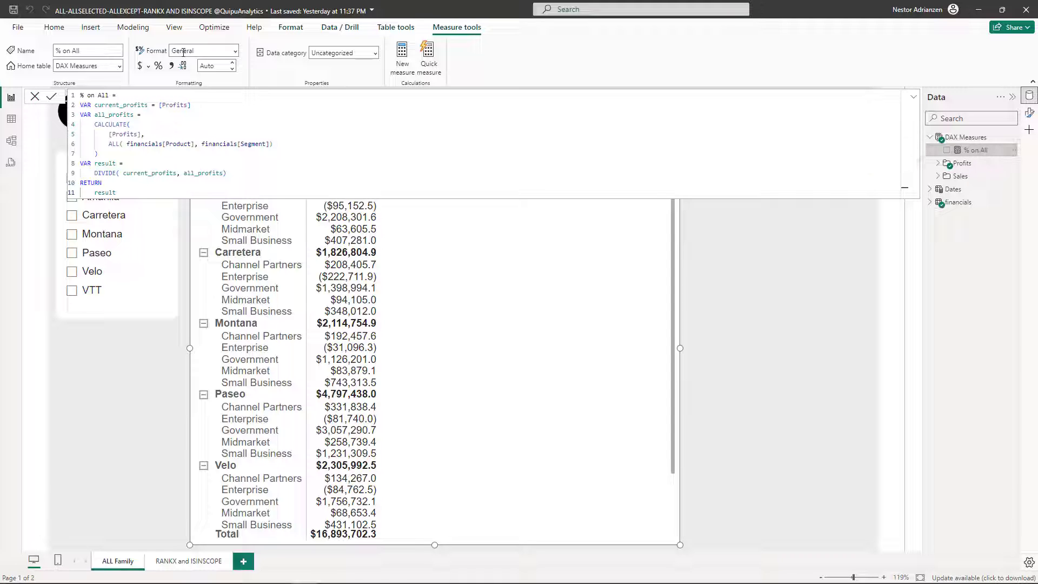
click(159, 66)
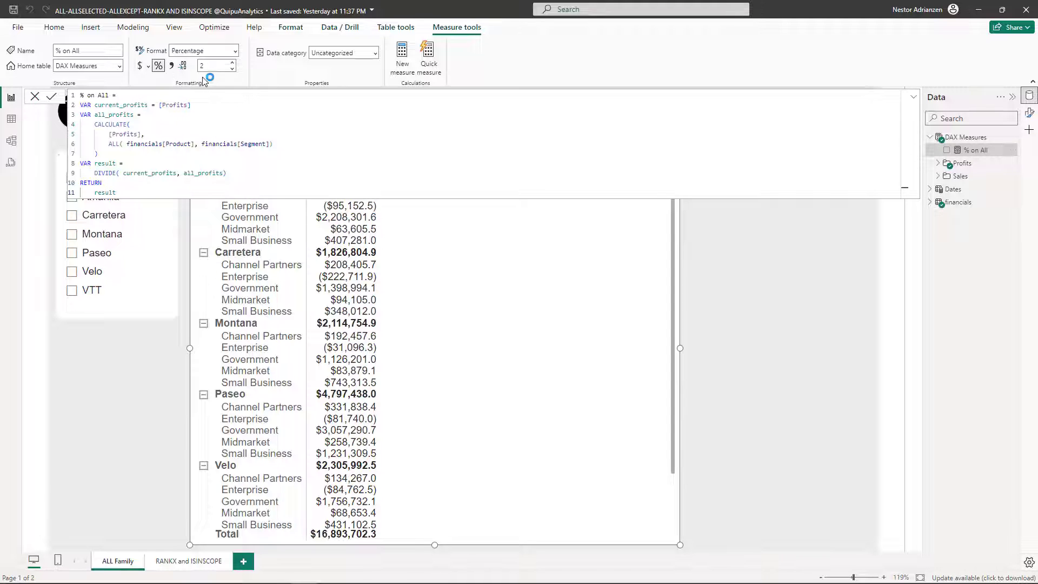
click(232, 69)
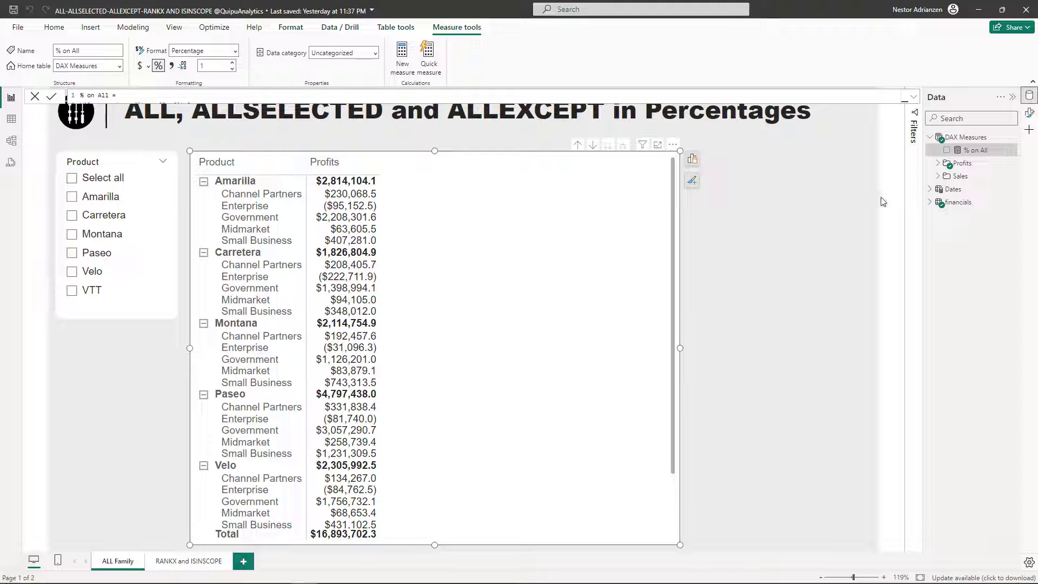
- Add % on All to the matrix beside Profits and review its values
drag(970, 158, 454, 277)
scroll(484, 317, down, 2)
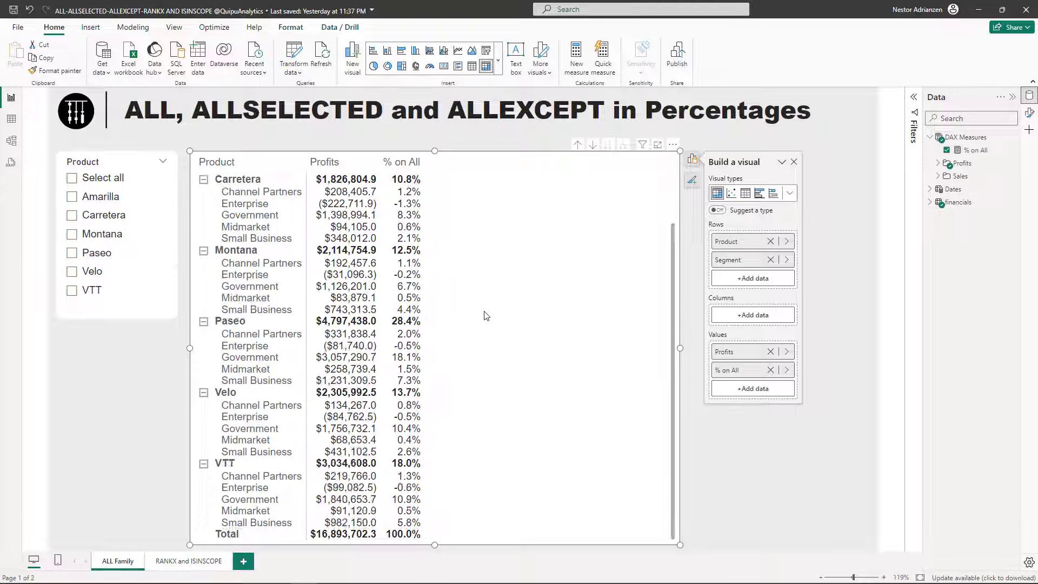
scroll(503, 232, up, 2)
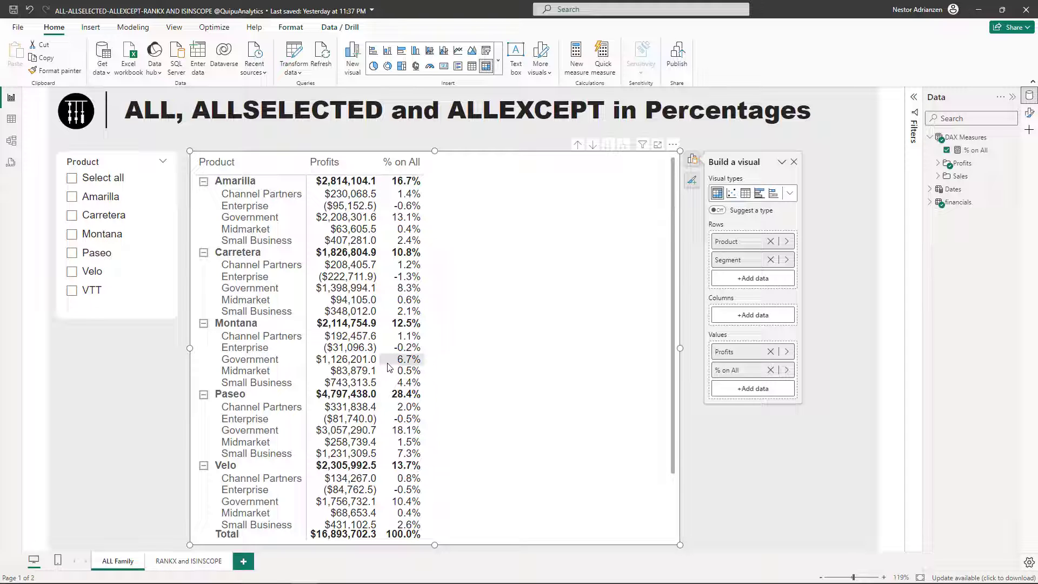
scroll(388, 368, down, 2)
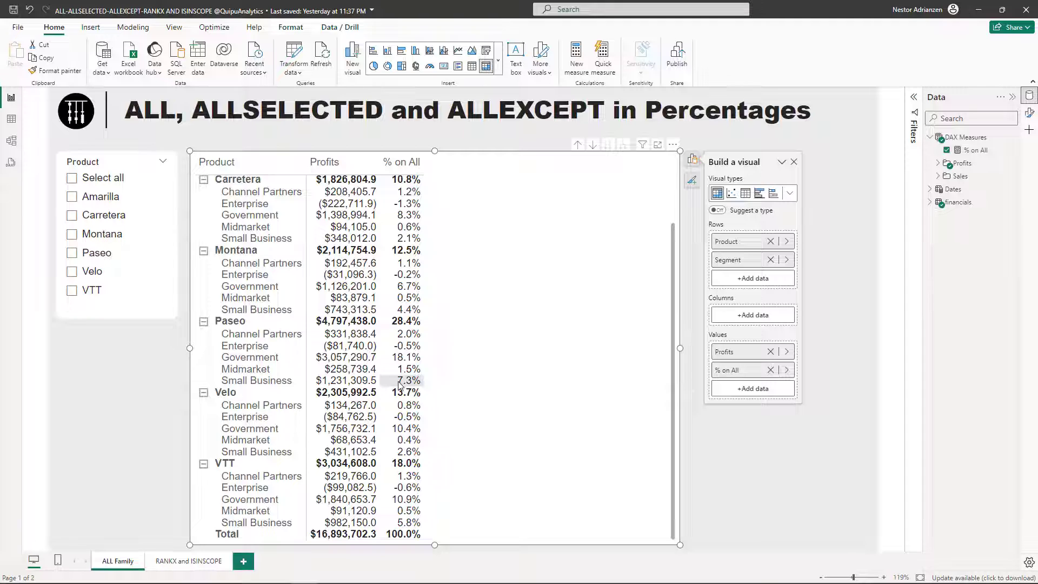
scroll(400, 384, up, 2)
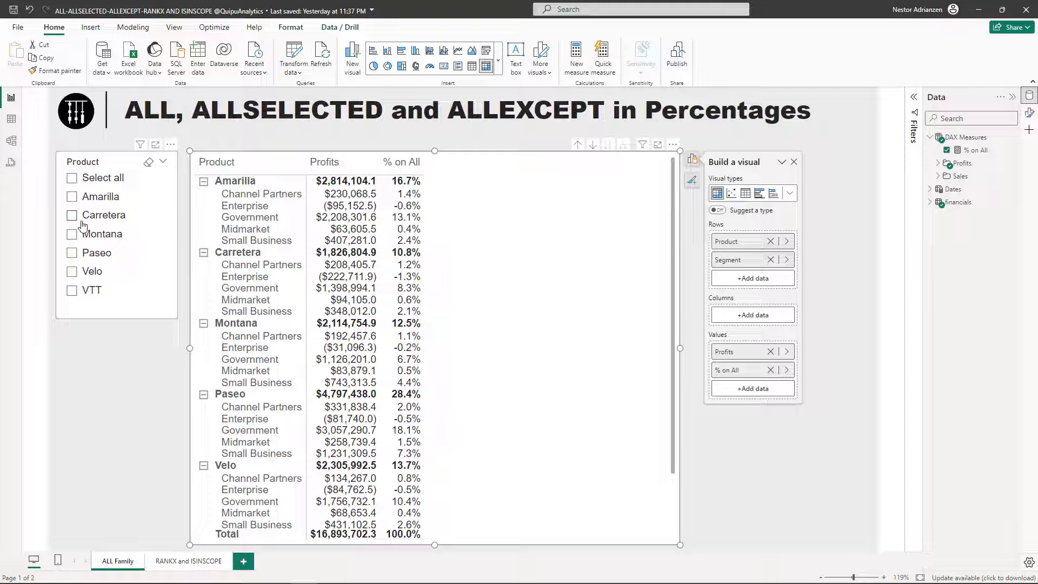
- Limit the Product slicer to Amarilla, Carretera and Montana, then select the % on All measure
click(72, 197)
click(71, 216)
click(72, 234)
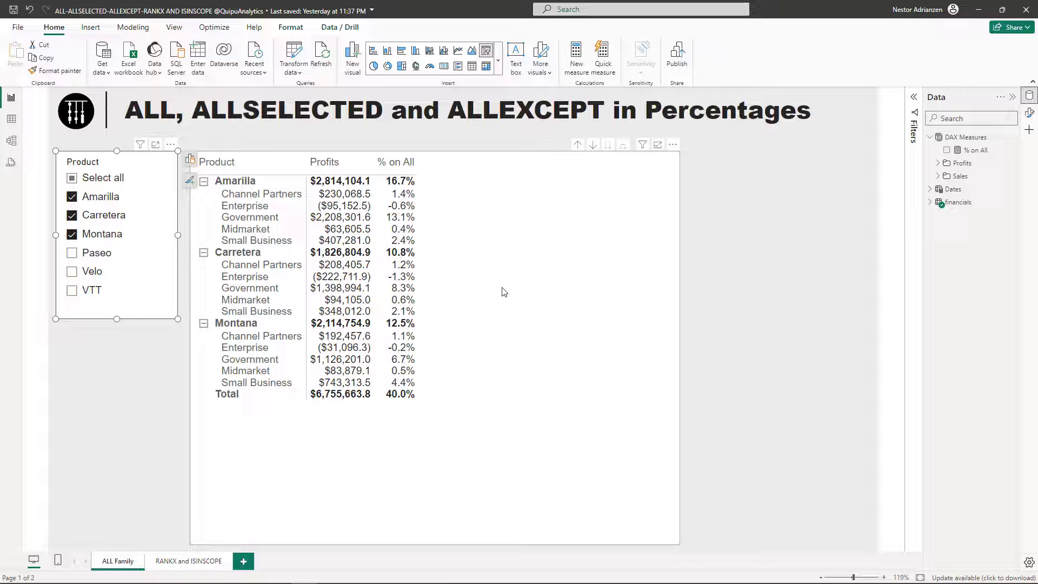
click(973, 150)
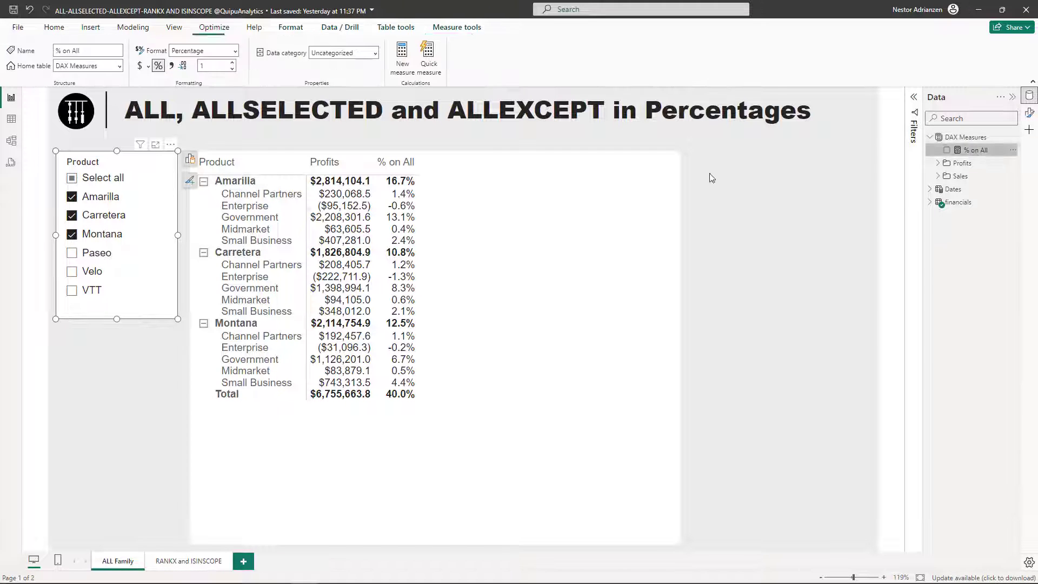
- Copy the full % on All formula into a new measure
click(912, 103)
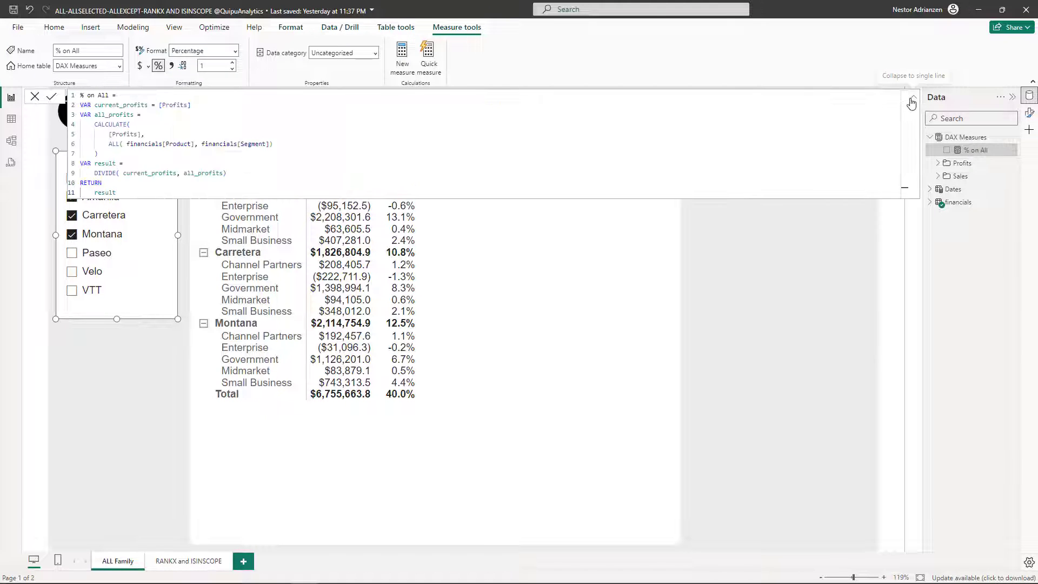
drag(112, 188, 53, 80)
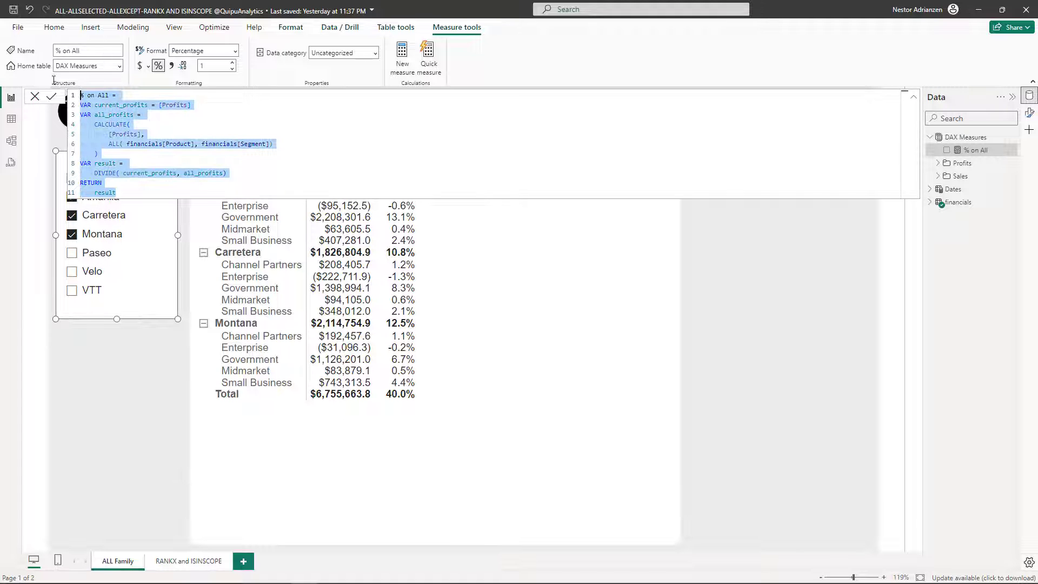
key(ctrl+c)
right_click(977, 158)
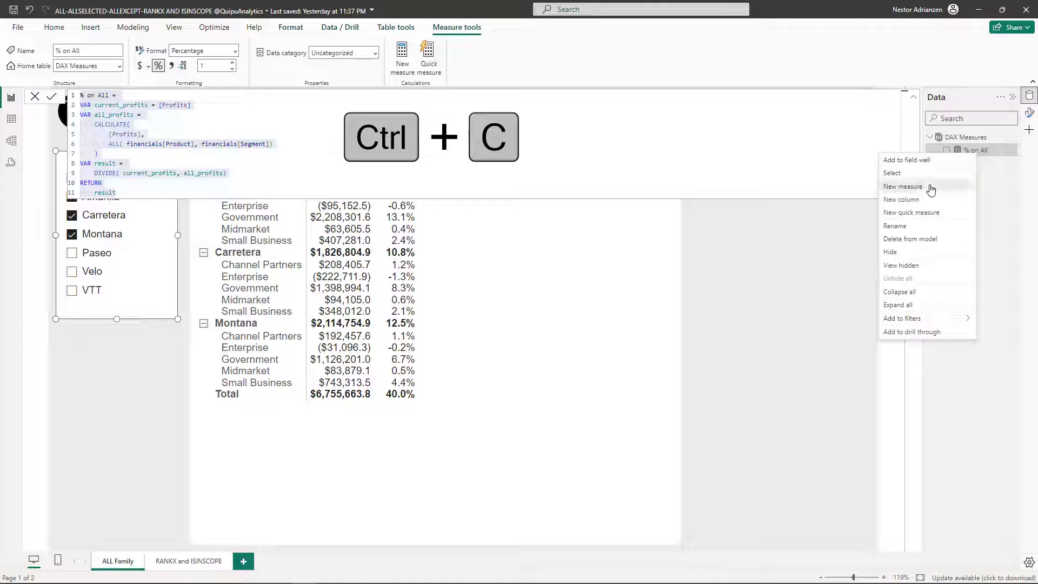
key(Escape)
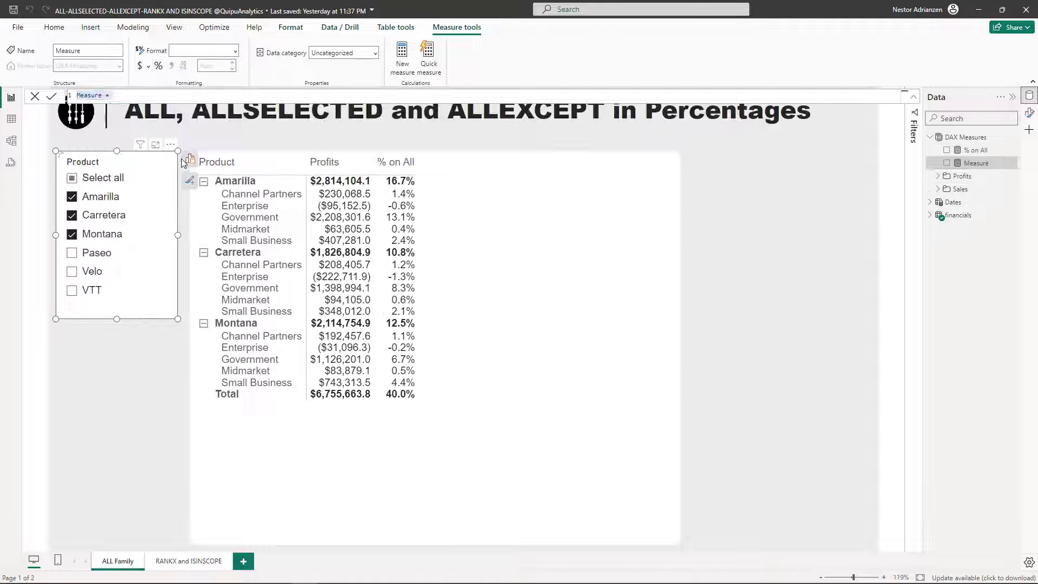
key(ctrl+v)
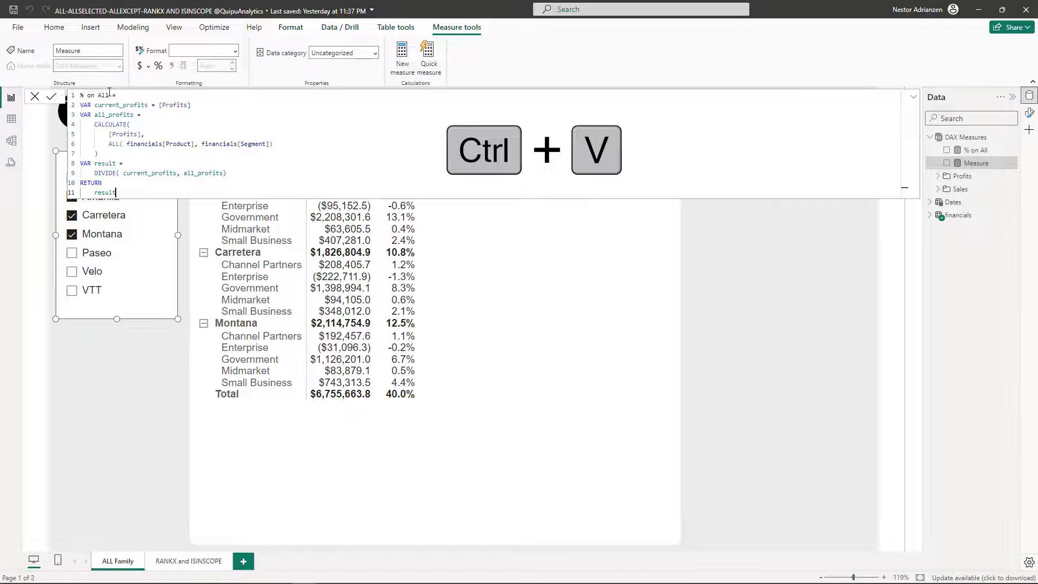
- Rename the new measure to % on Allselected
double_click(110, 95)
text(Allseected)
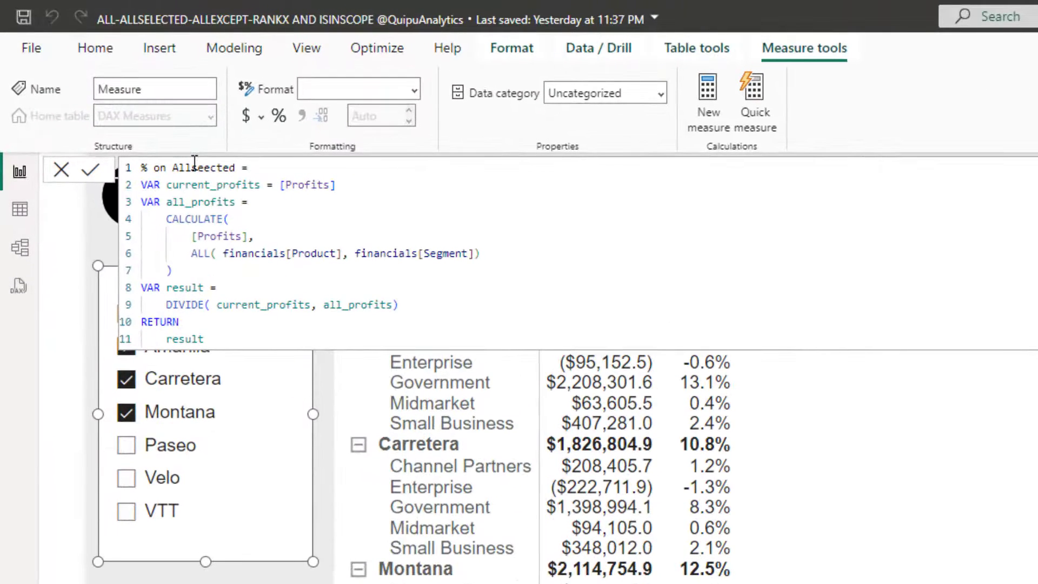
click(205, 167)
key(BackSpace)
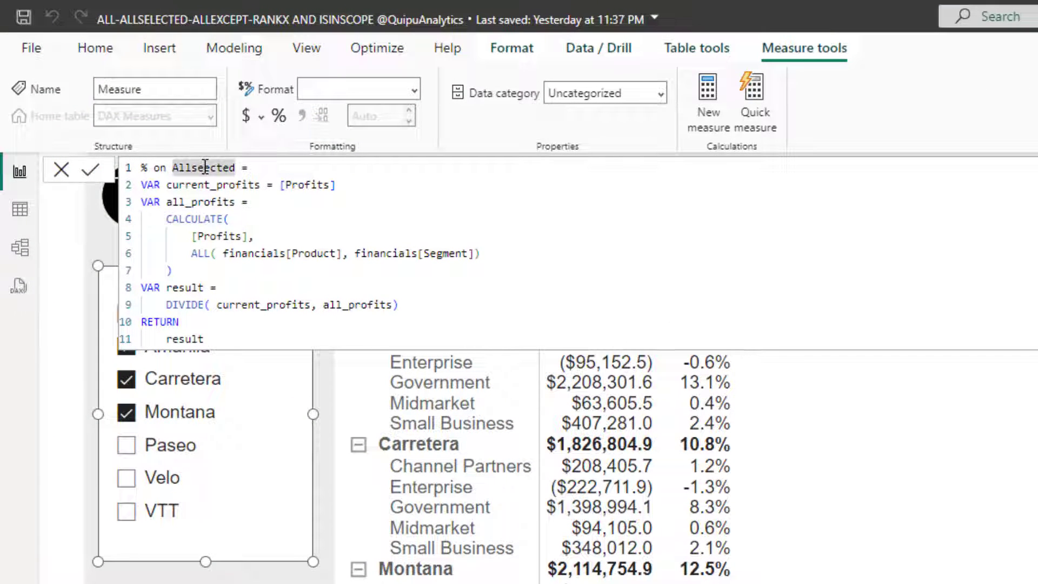
text(le)
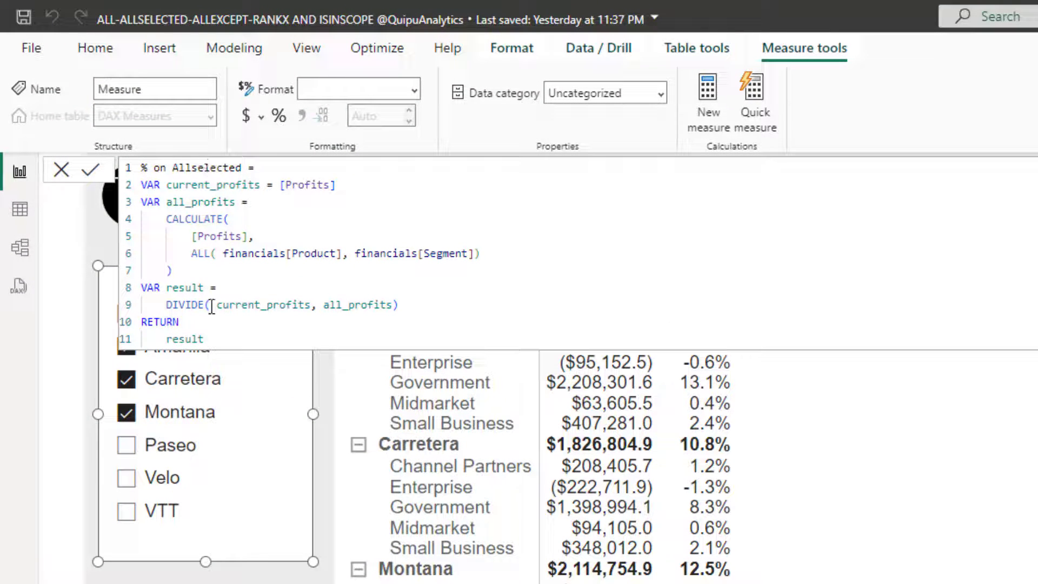
- Replace ALL with ALLSELECTED in the formula and commit the measure
click(211, 254)
text(S)
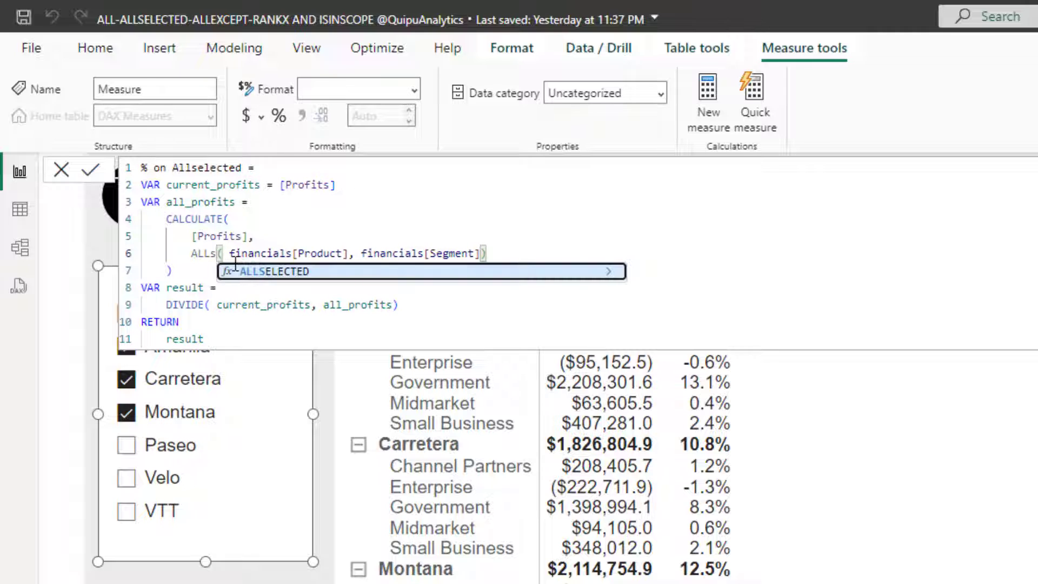
key(Tab)
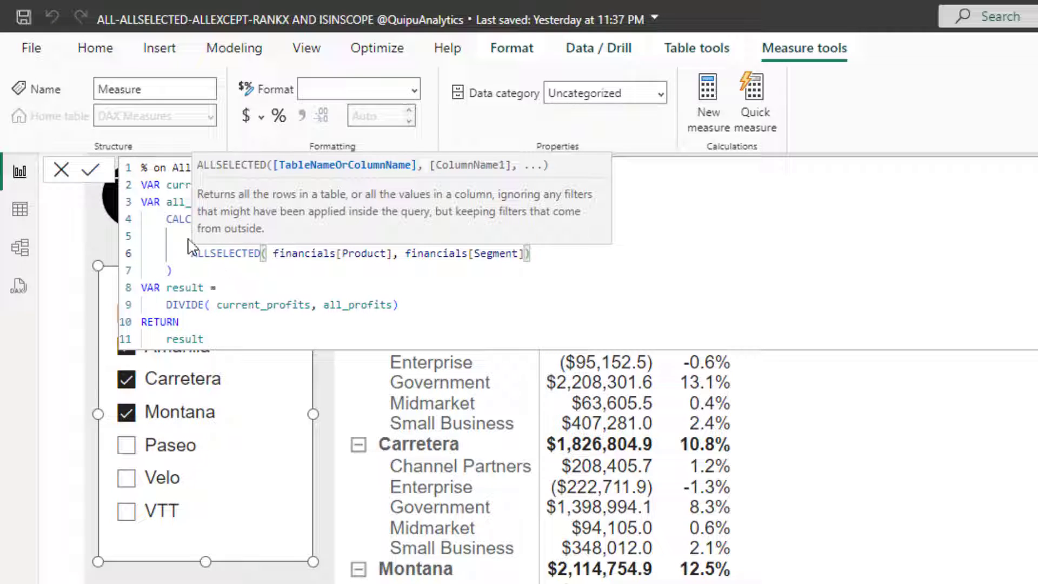
click(90, 171)
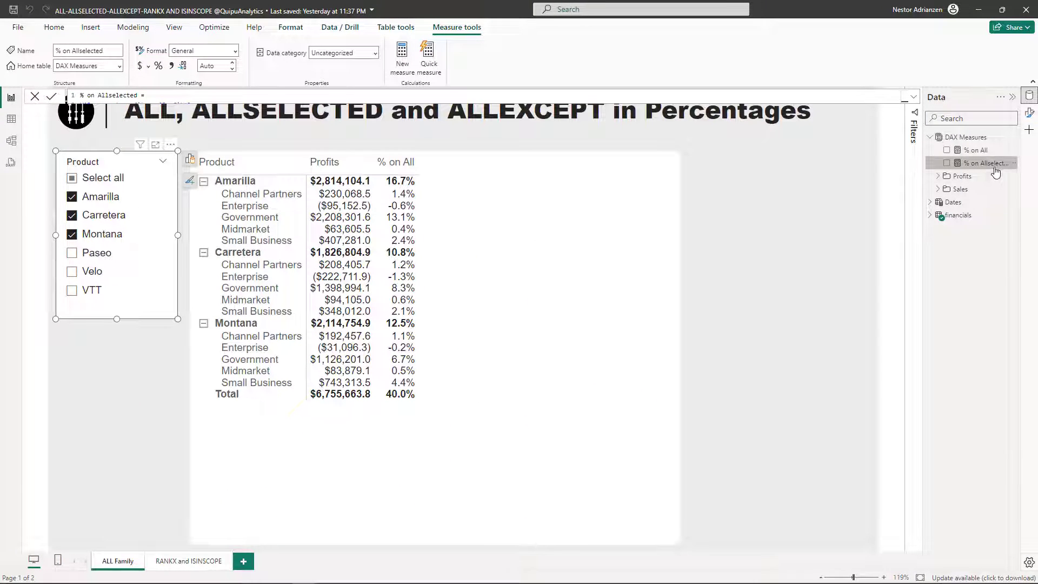
- Add % on Allselected to the matrix and format it as a percentage with fewer decimals
drag(995, 170, 489, 246)
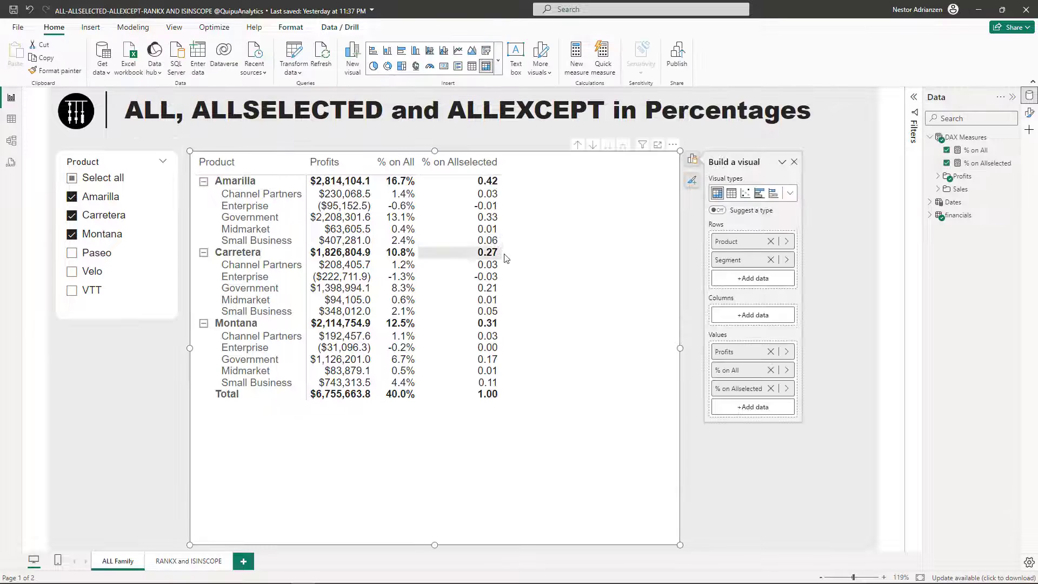
click(996, 164)
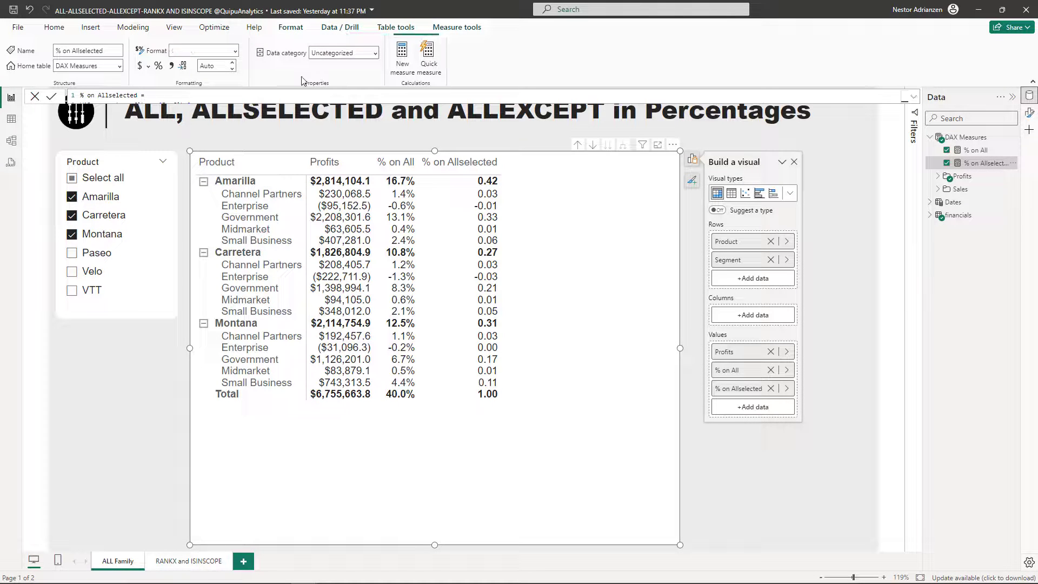
click(158, 67)
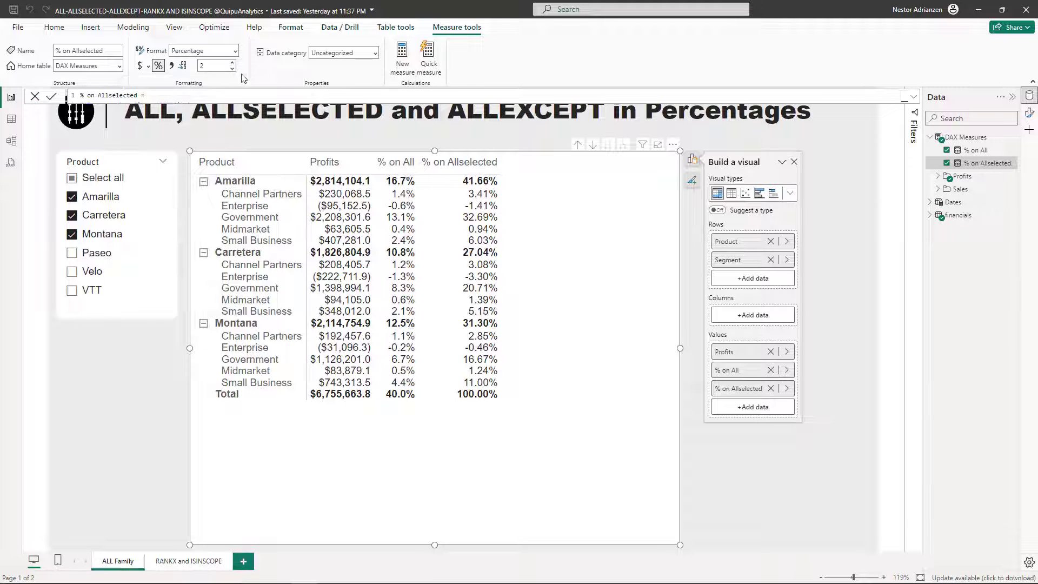
click(232, 69)
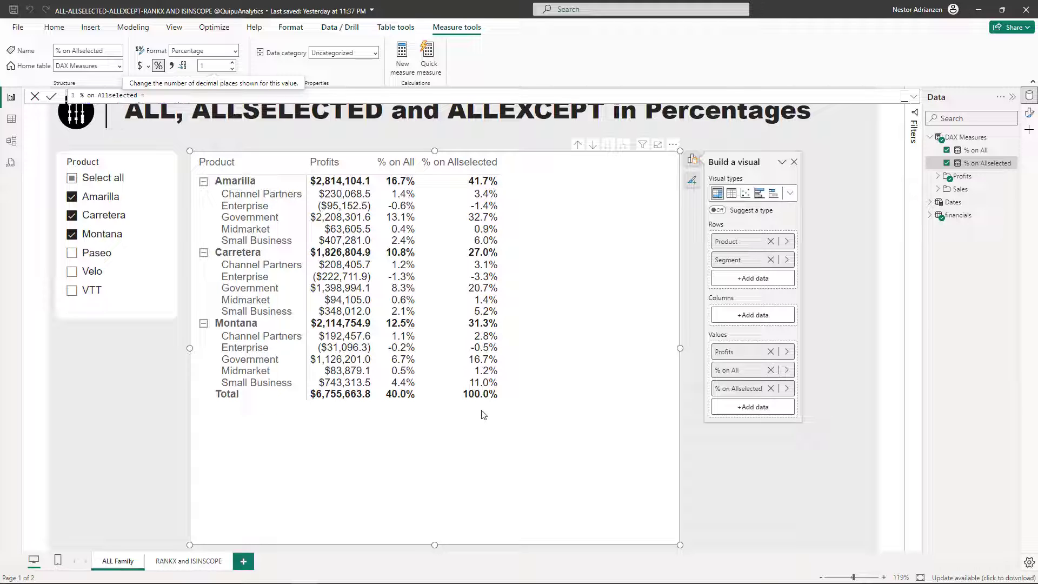
- Add Paseo to the Product slicer, then clear the slicer and select % on Allselected
click(72, 254)
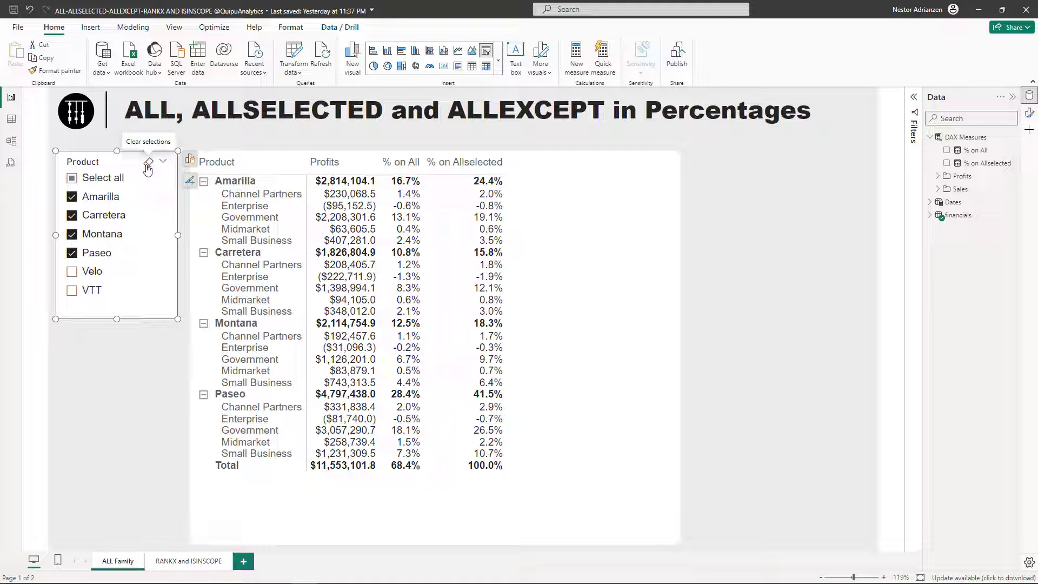
click(147, 164)
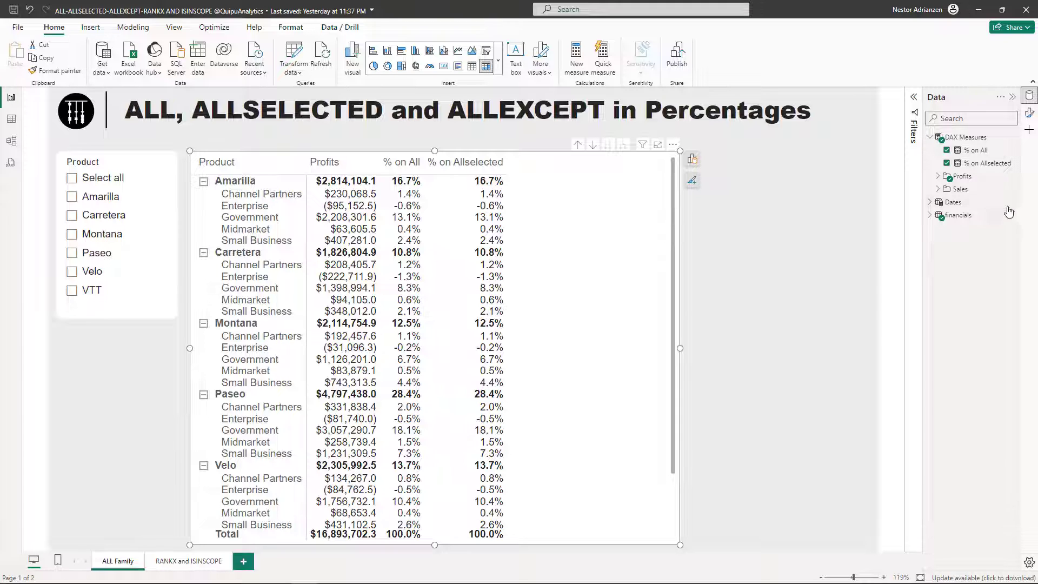
click(988, 163)
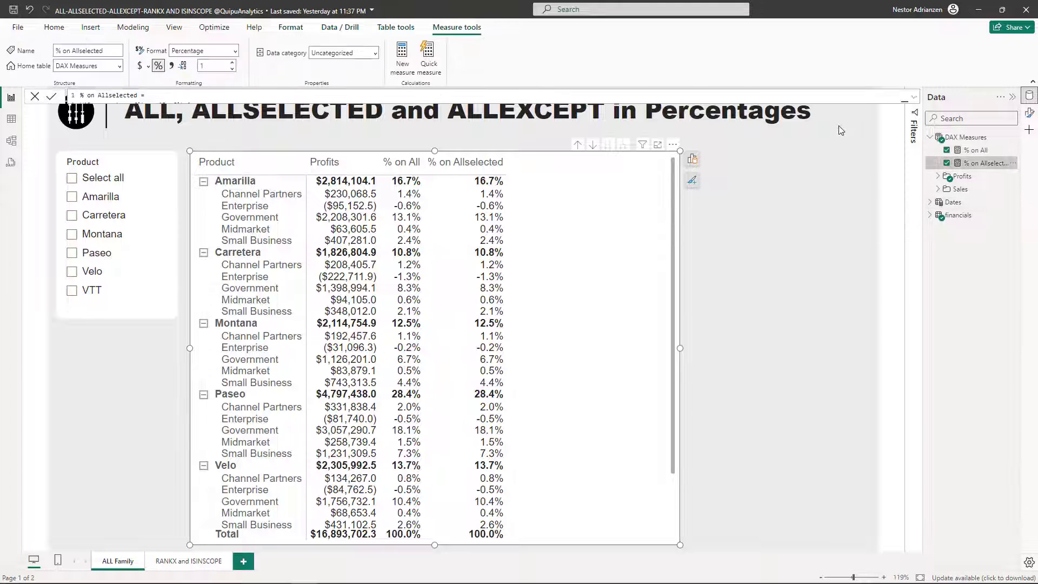
- Expand the formula bar and copy the entire % on Allselected formula
click(914, 98)
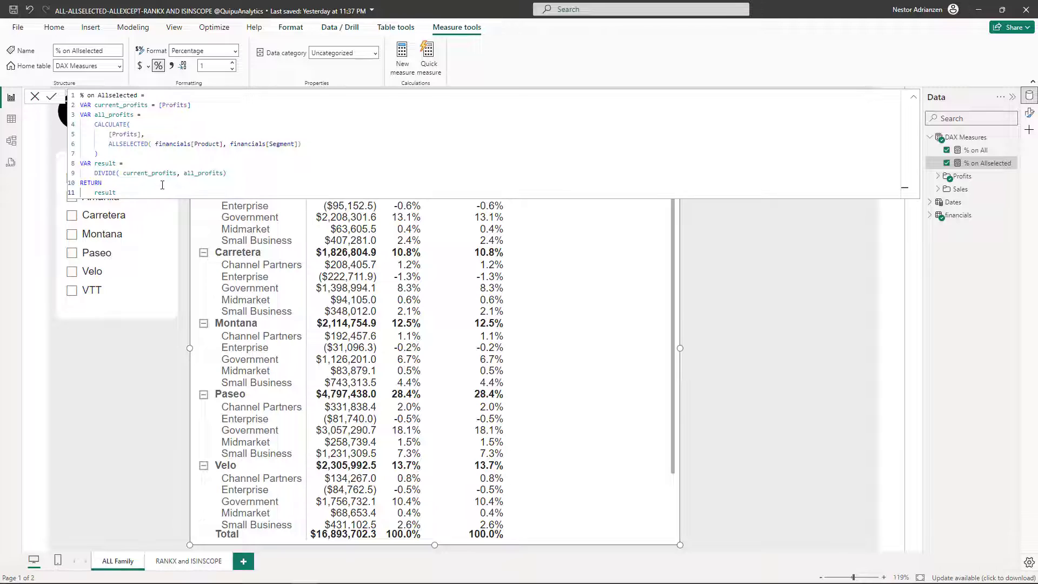
ctrl+scroll(162, 185, up, 3)
drag(136, 216, 70, 96)
key(ctrl+c)
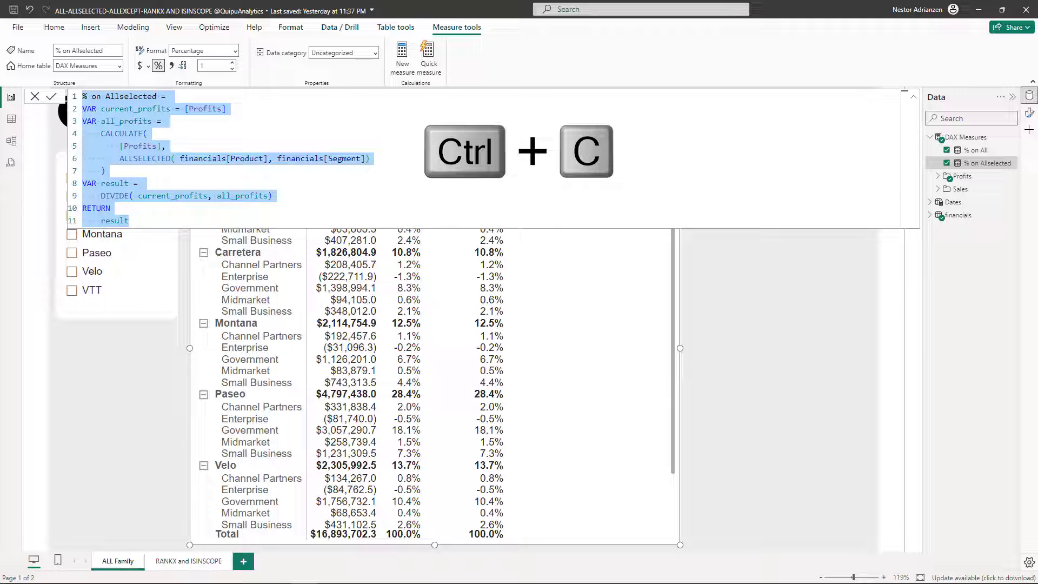
- Create a new measure in DAX Measures from the pasted formula, renamed '% on Product'
right_click(972, 162)
click(901, 186)
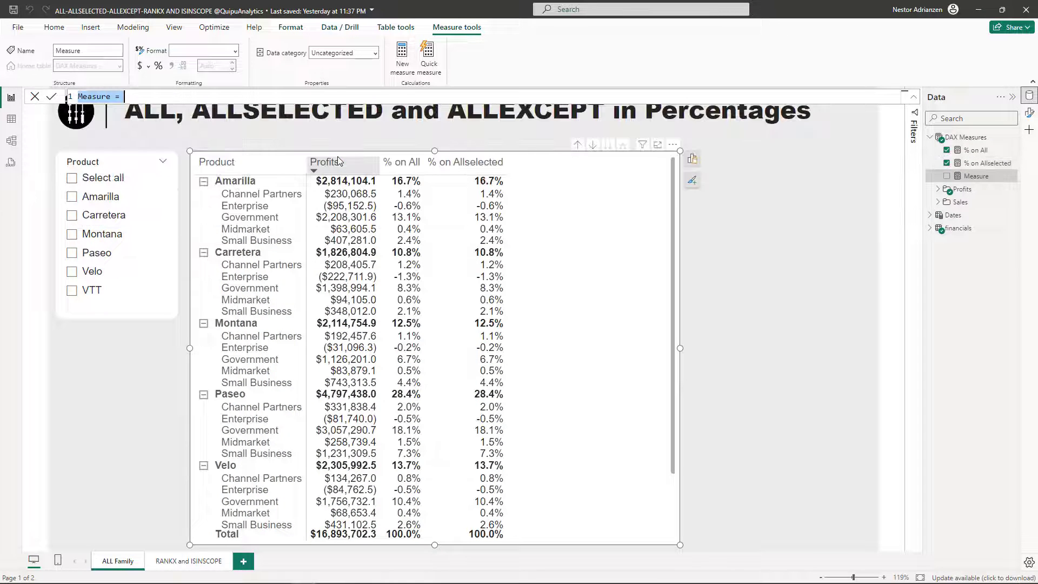
key(ctrl+v)
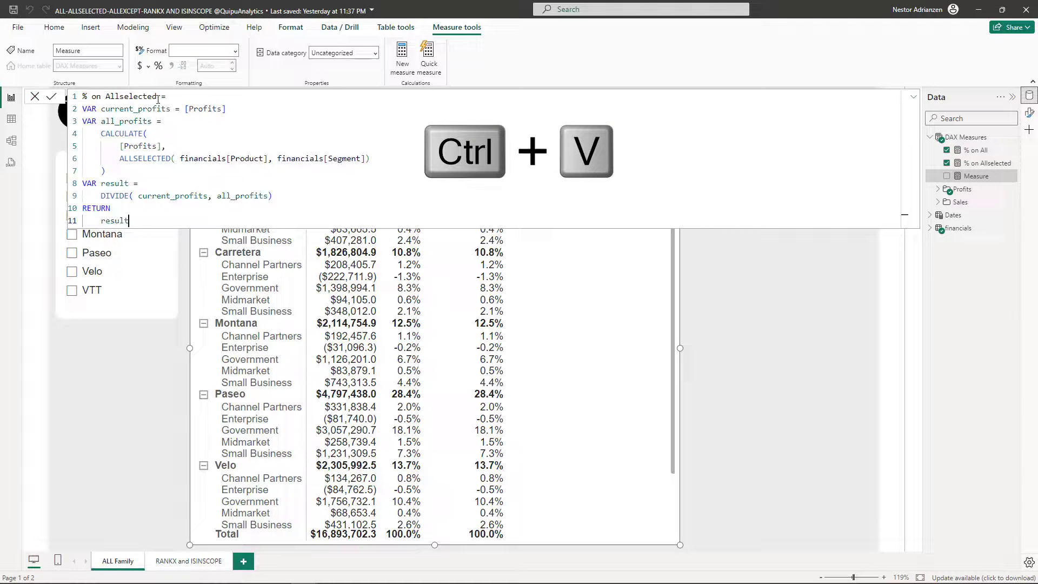
drag(157, 97, 105, 97)
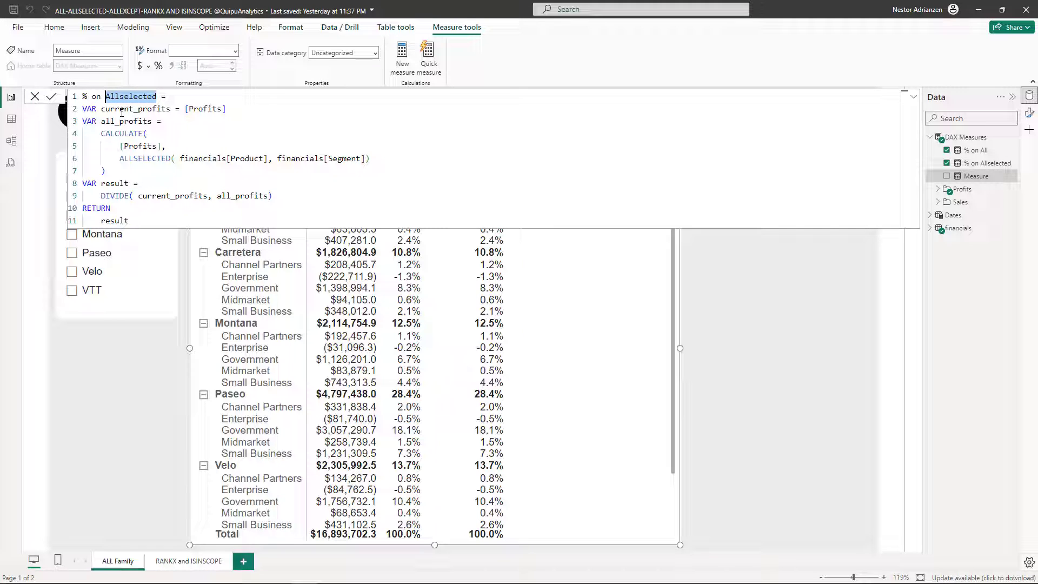
text(Prod)
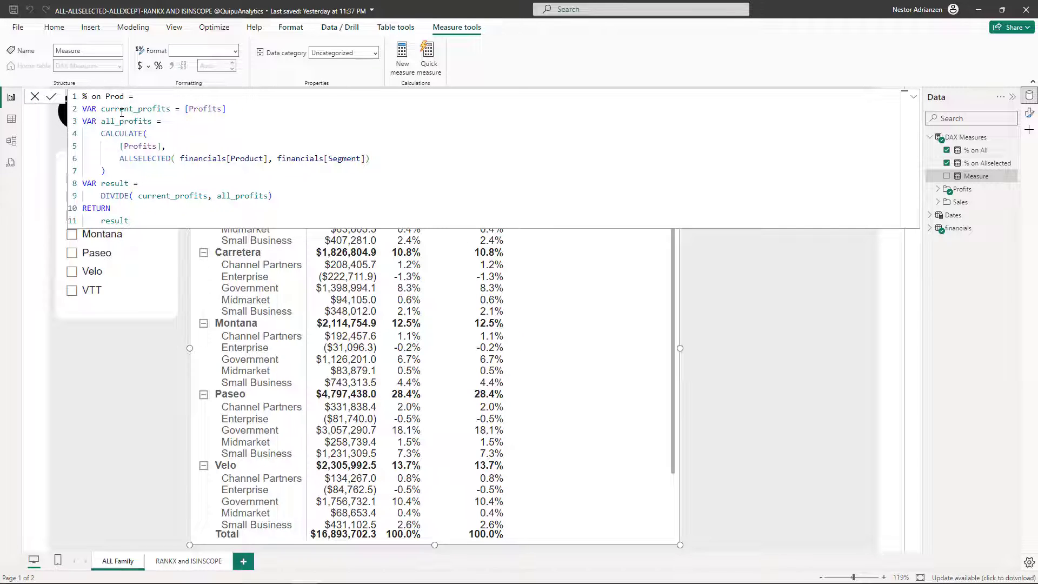
text(uct)
- Replace ALLSELECTED with ALLEXCEPT, keeping just the financials table as the first argument
drag(172, 158, 121, 158)
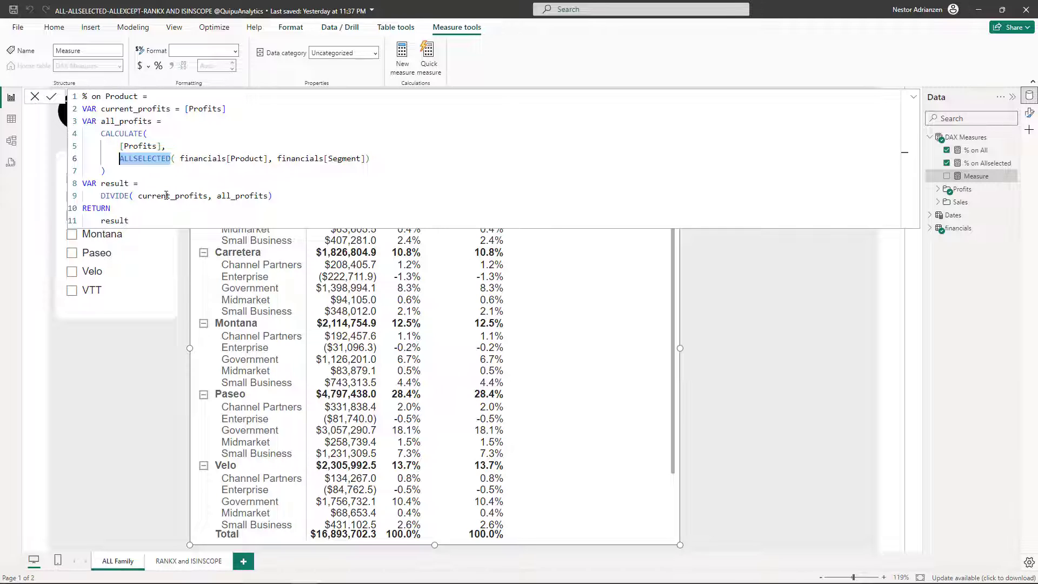
text(Allexc)
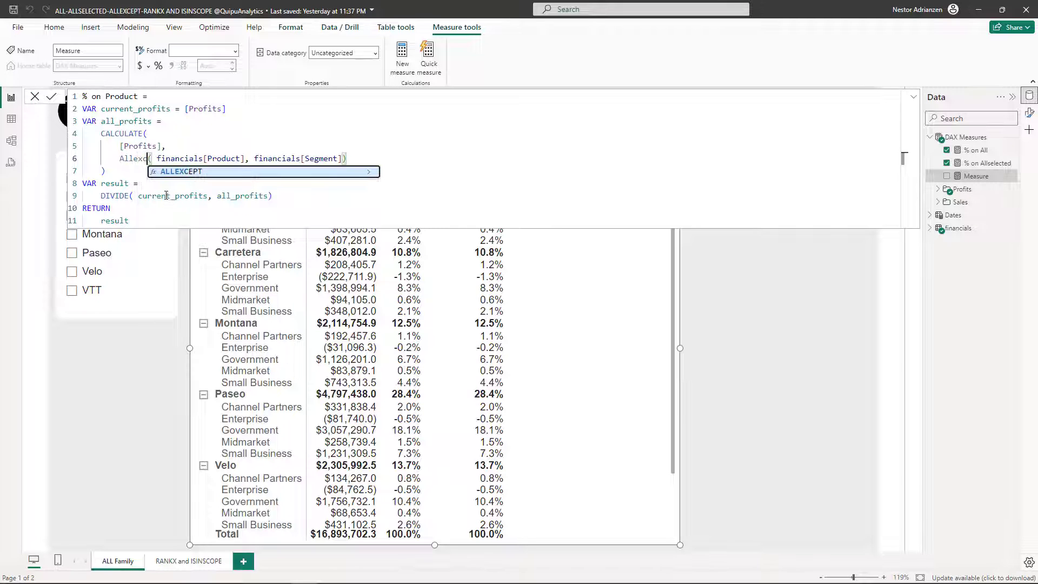
click(190, 173)
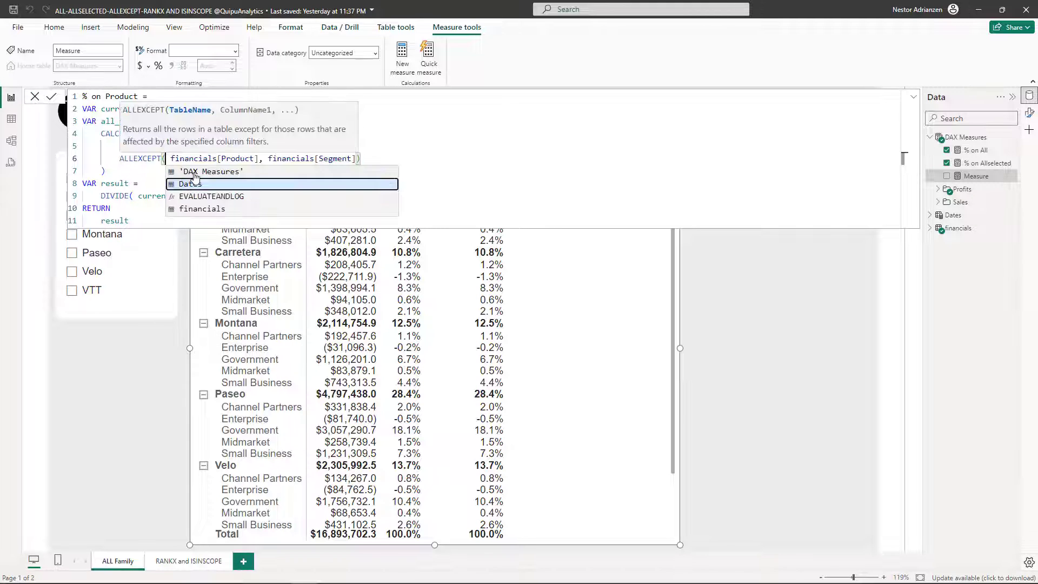
click(333, 158)
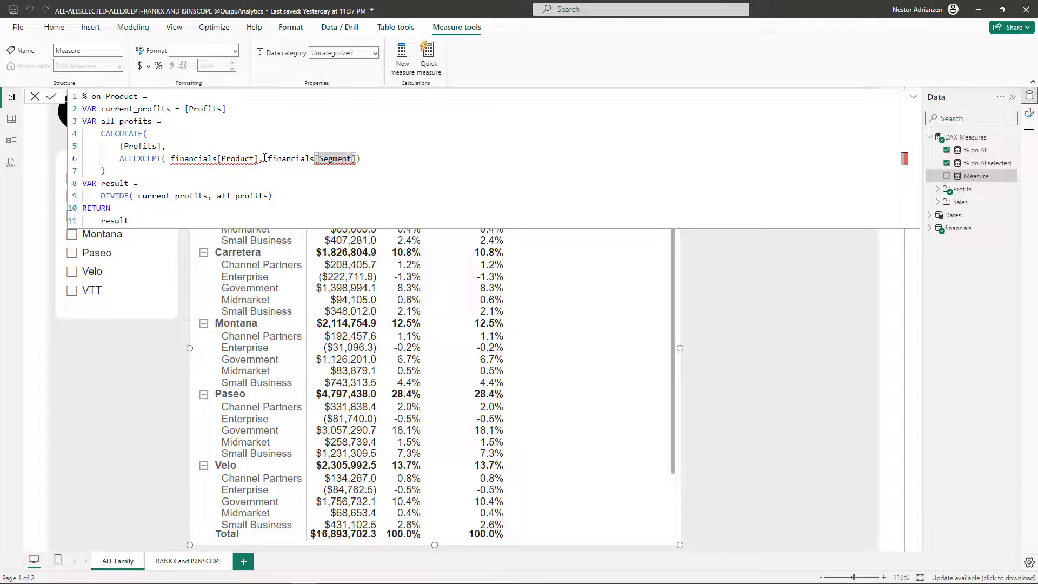
drag(258, 158, 218, 159)
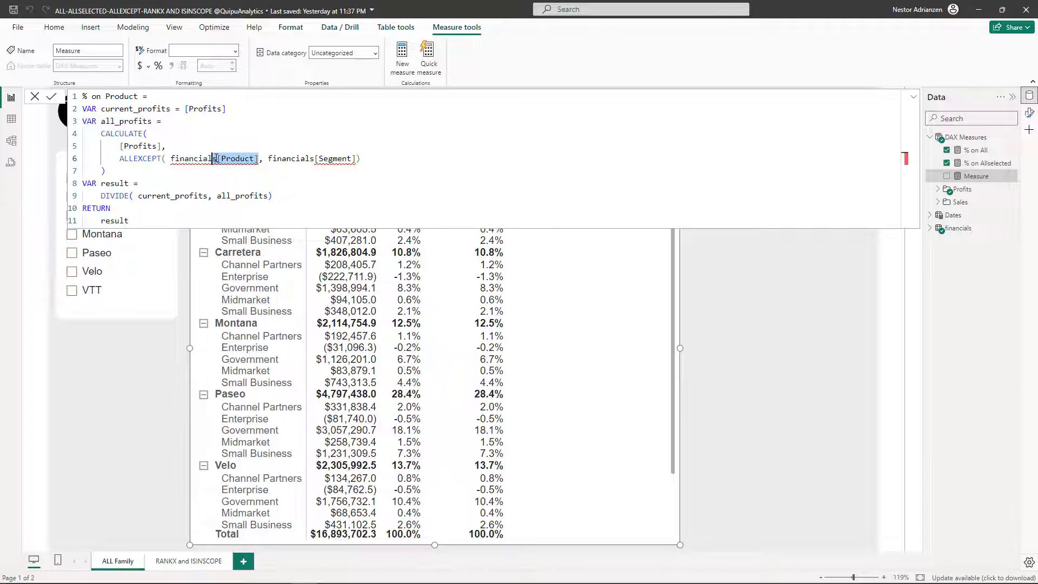
key(BackSpace)
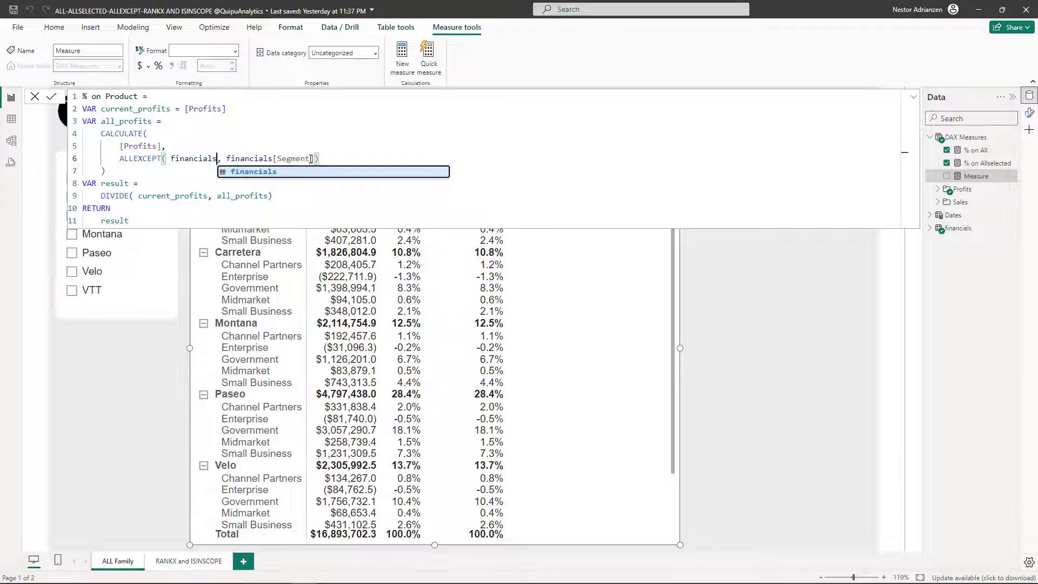
- Set ALLEXCEPT's second argument to financials[Product], remove the stray bracket, and commit the measure
drag(310, 158, 279, 160)
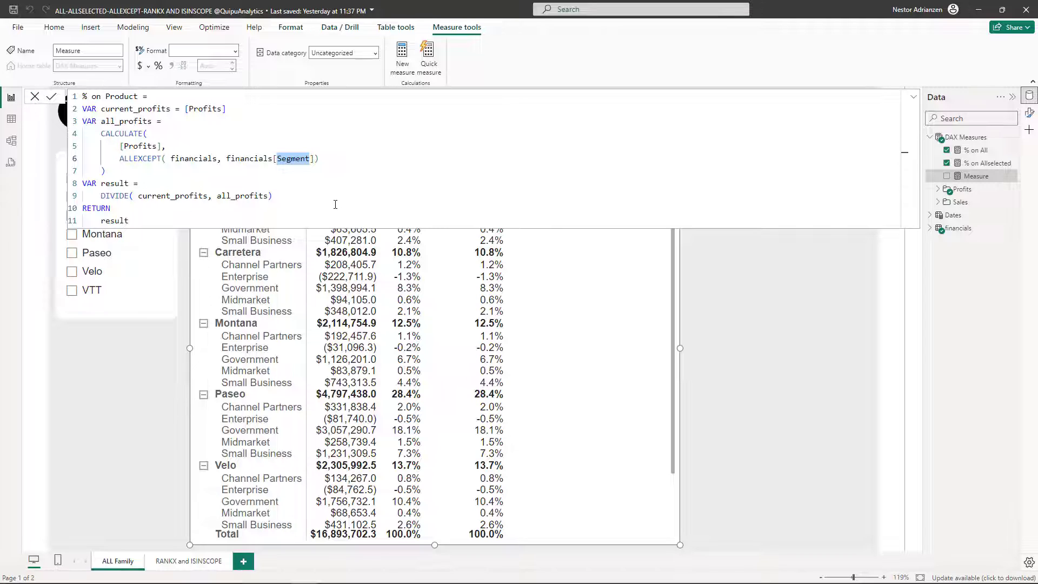
text([)
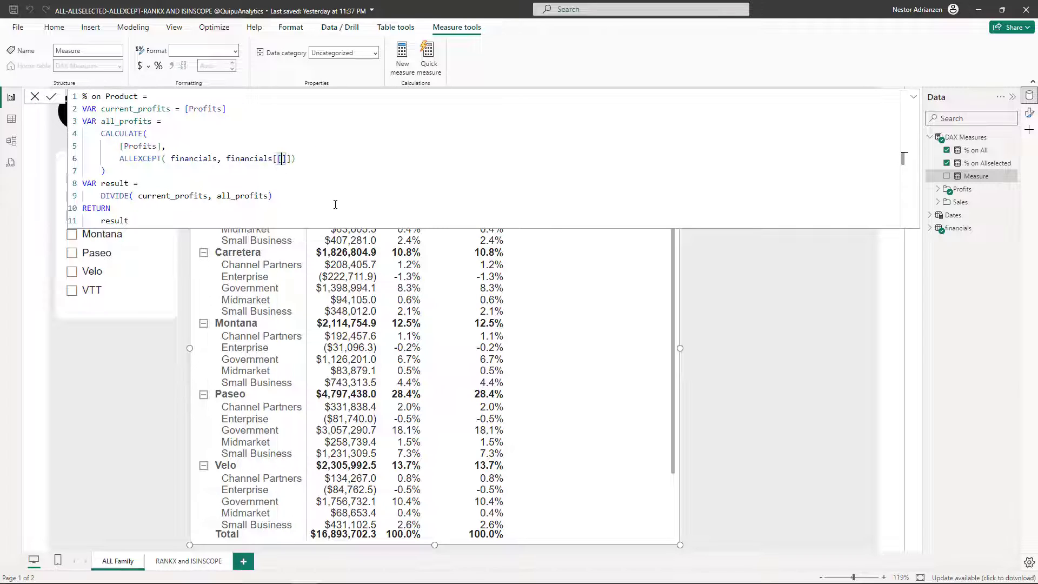
key(BackSpace)
text(pr)
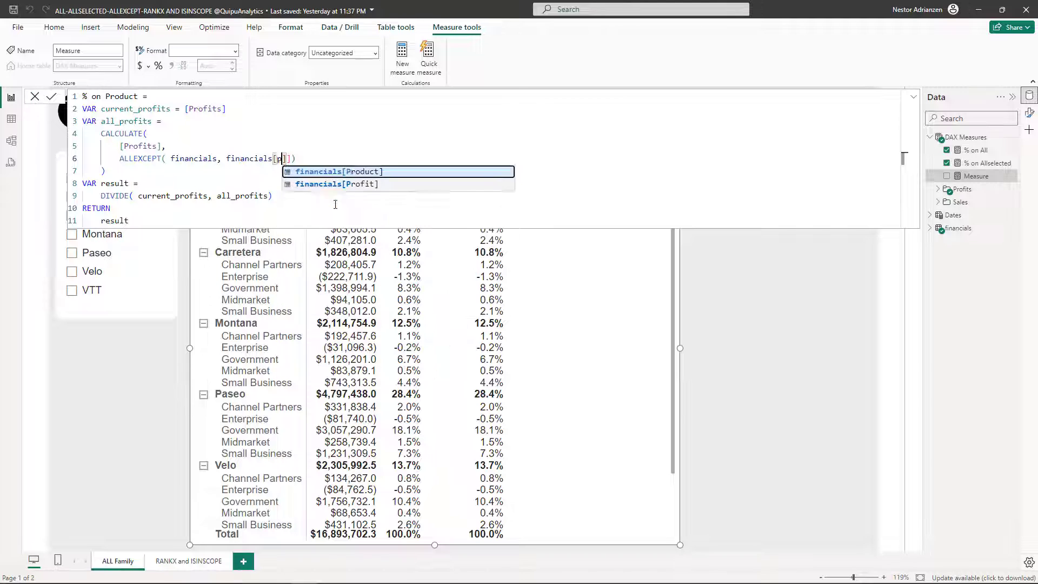
key(Tab)
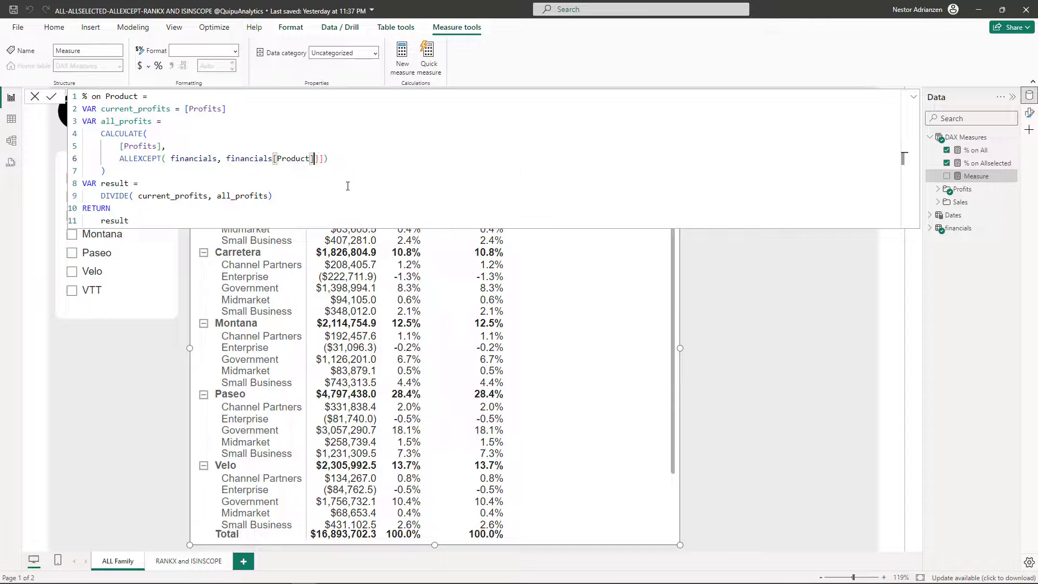
click(323, 158)
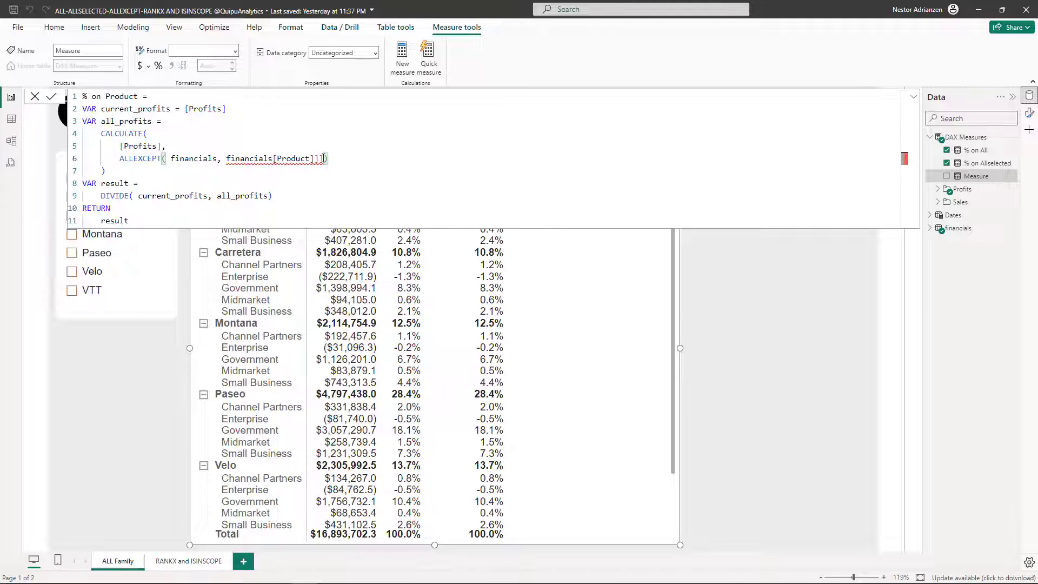
key(BackSpace)
click(328, 159)
click(52, 98)
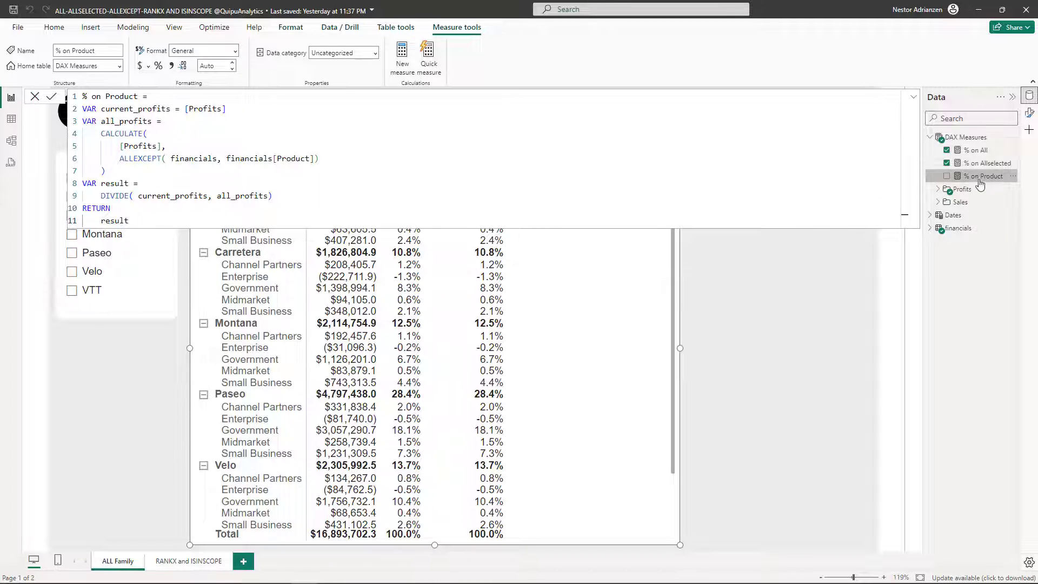
- Format % on Product as a one-decimal percentage and add it to the table's values
click(158, 66)
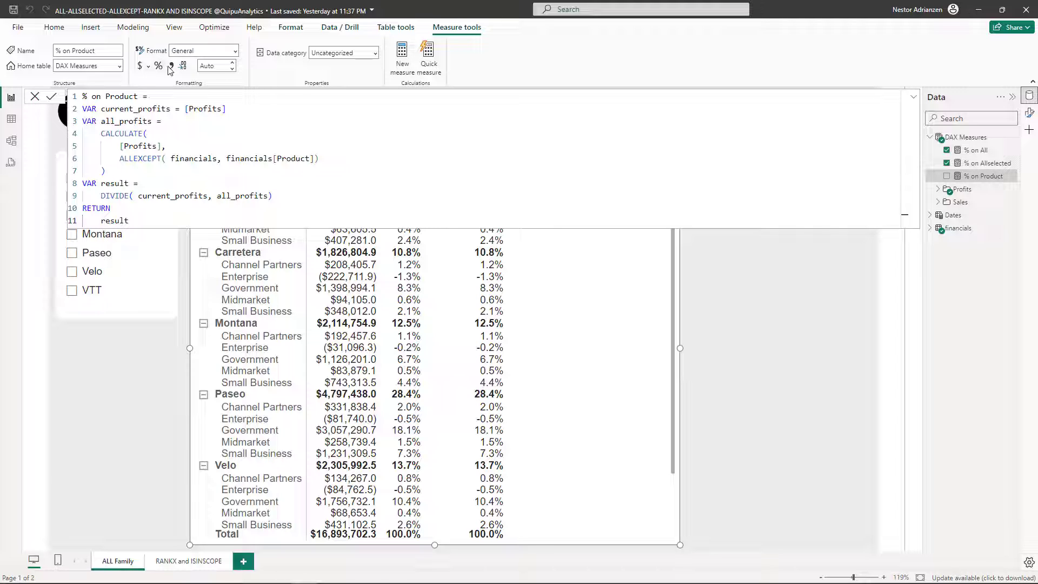
click(233, 70)
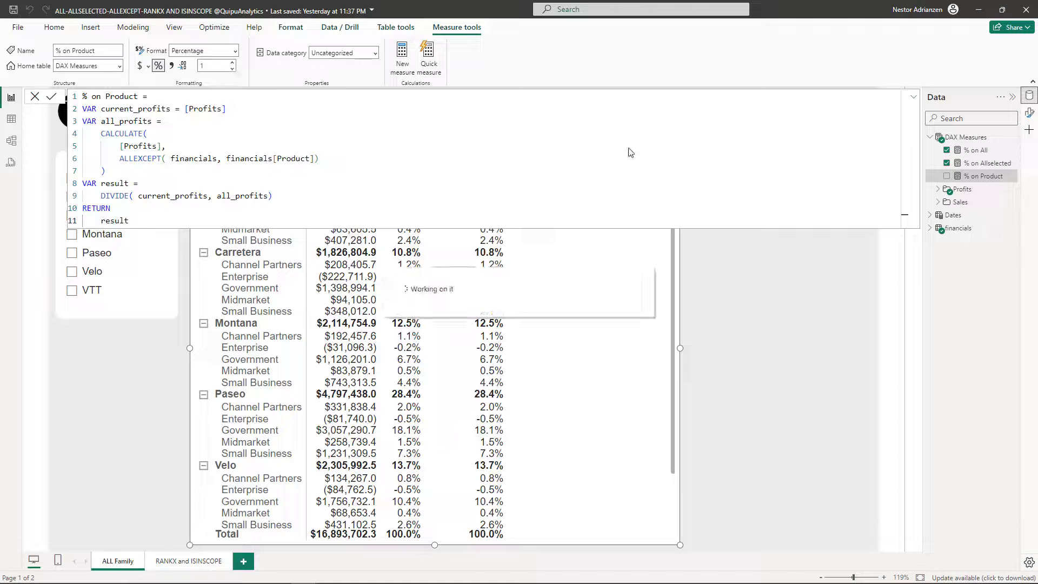
drag(983, 175, 568, 262)
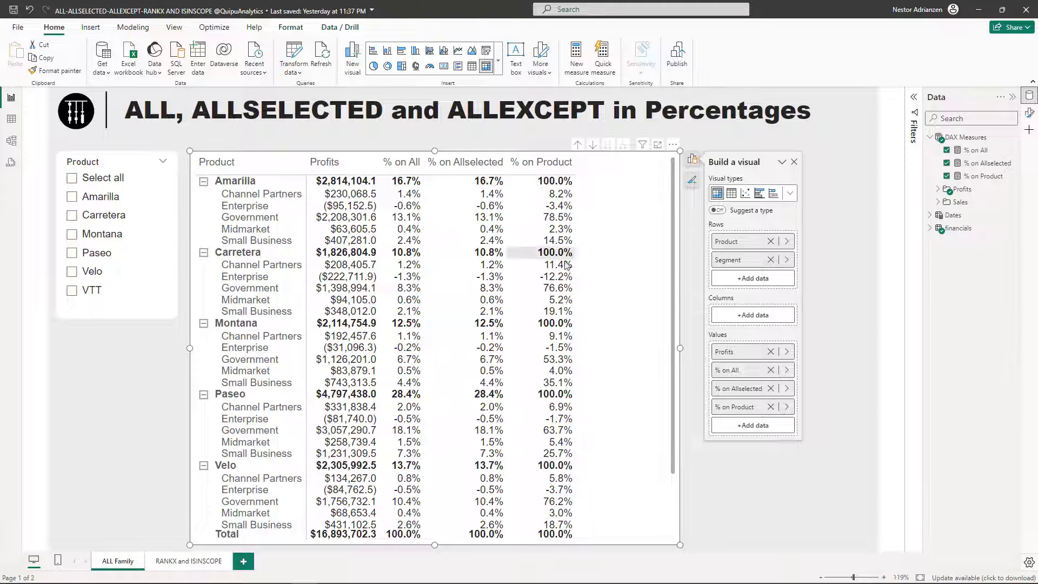
scroll(497, 355, down, 2)
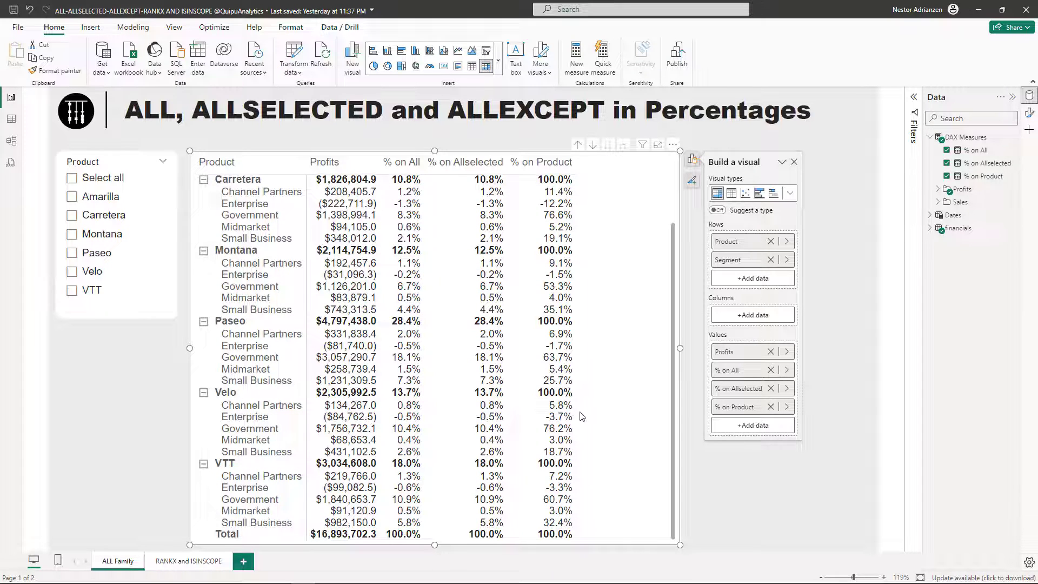
scroll(638, 297, up, 1)
- Select Carretera, Montana and Paseo in the Product slicer, then go to the RANKX and ISINSCOPE page
scroll(638, 297, up, 1)
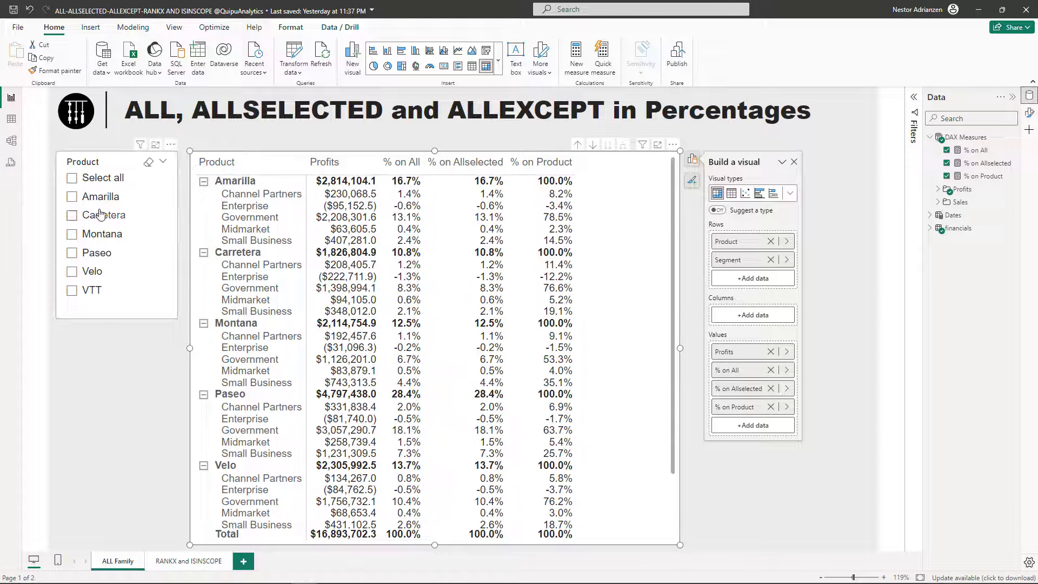
click(71, 215)
ctrl+click(72, 234)
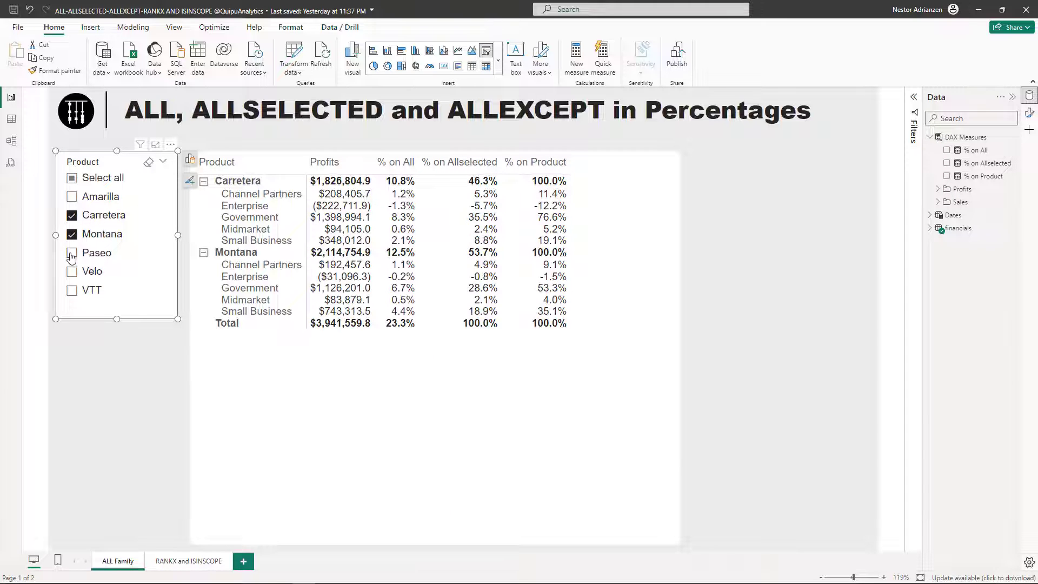
ctrl+click(71, 255)
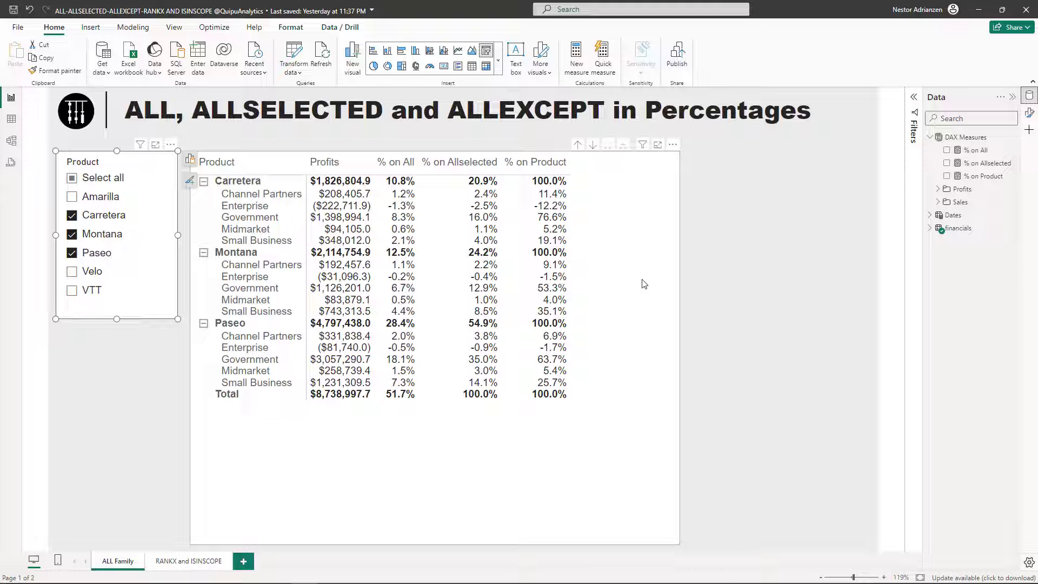
click(210, 562)
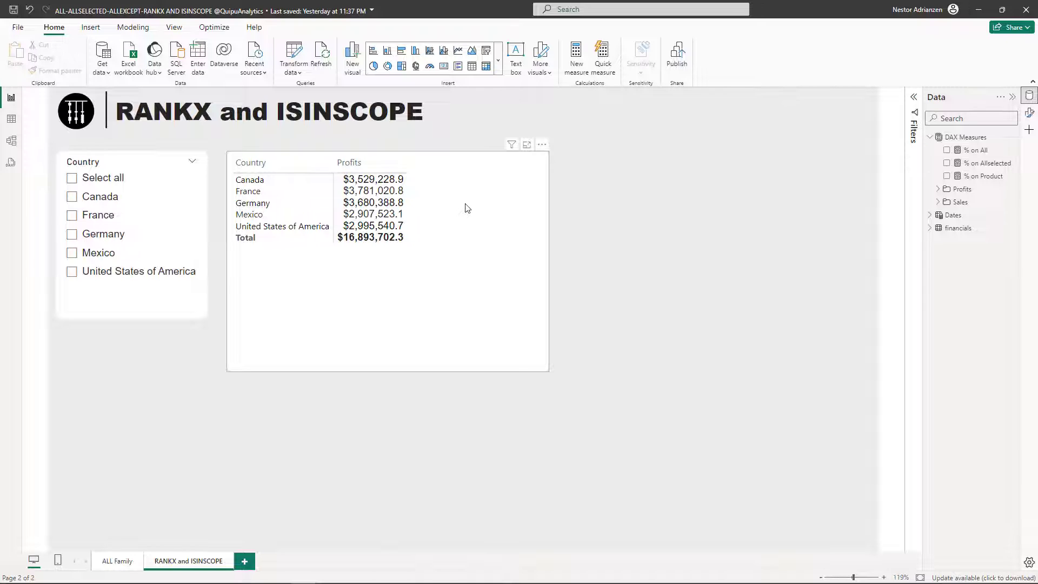
- Create a new measure in DAX Measures named 'Rank on Profits'
right_click(978, 153)
click(921, 182)
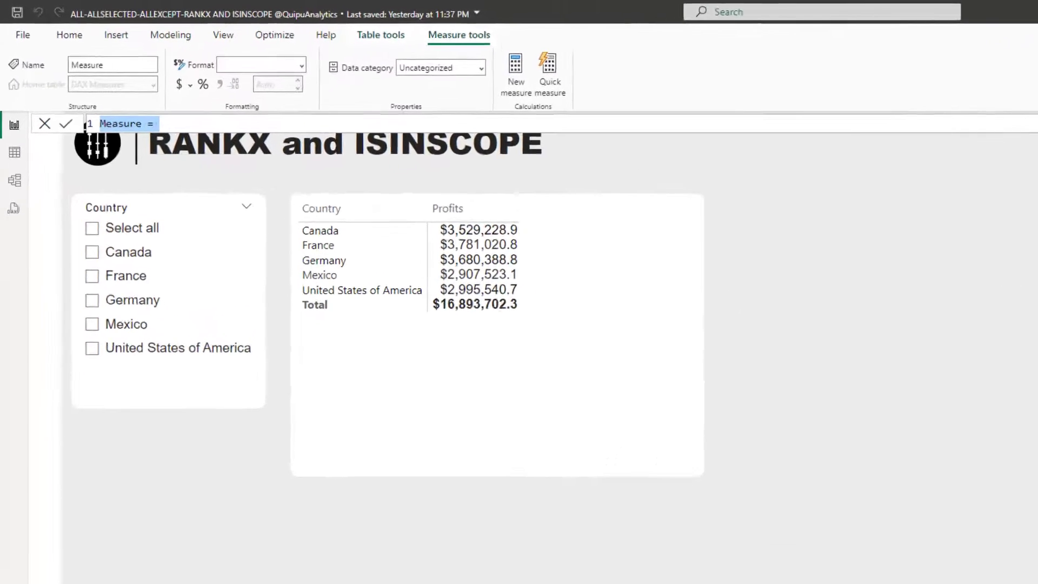
text(Rank )
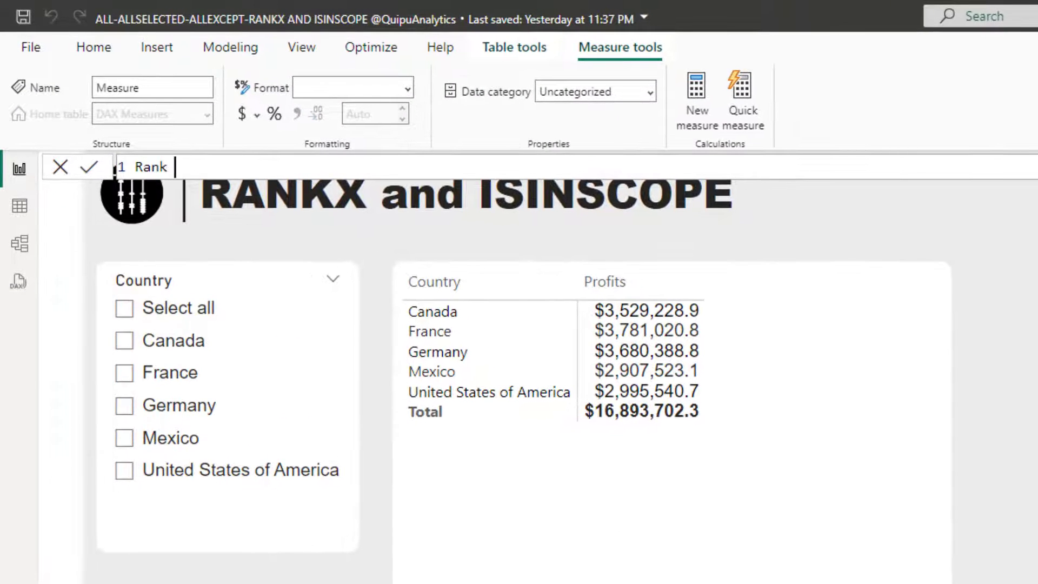
text(on )
text(Profits =)
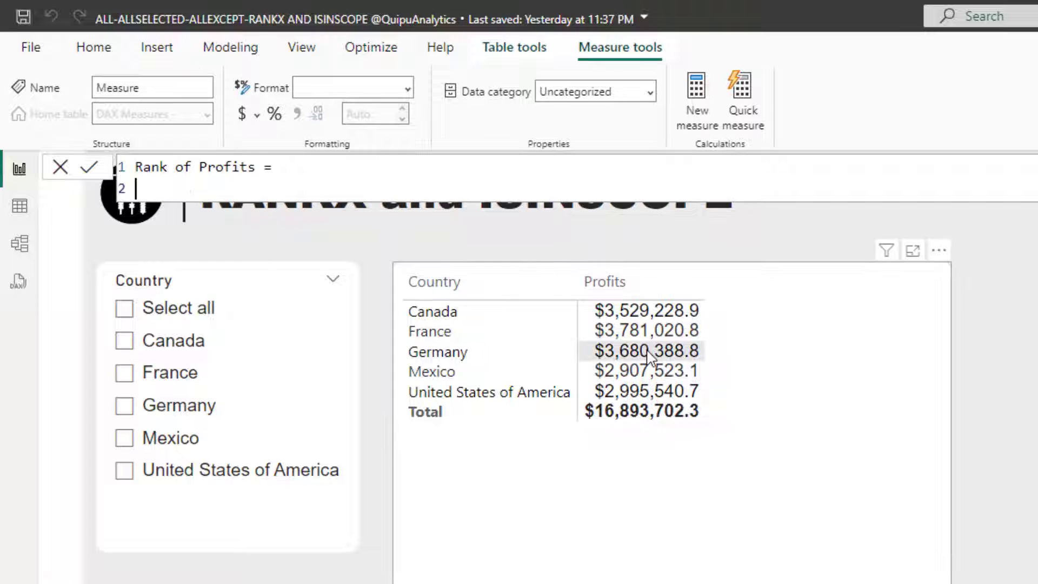
key(shift+Return)
- Define it as RANKX(ALL(financials[Country]), [Profits]) and commit the measure
text(ran)
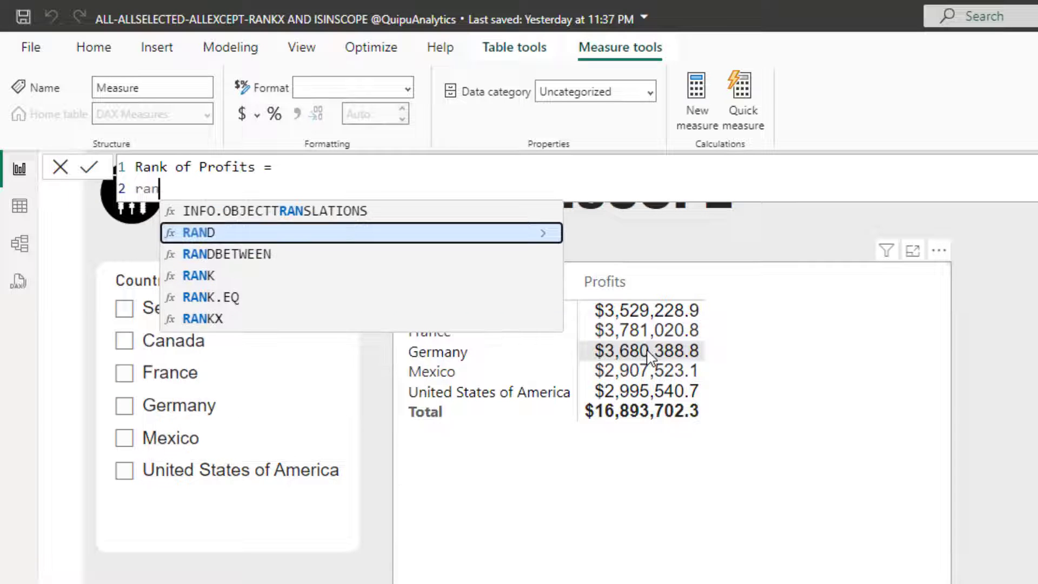
text(kx)
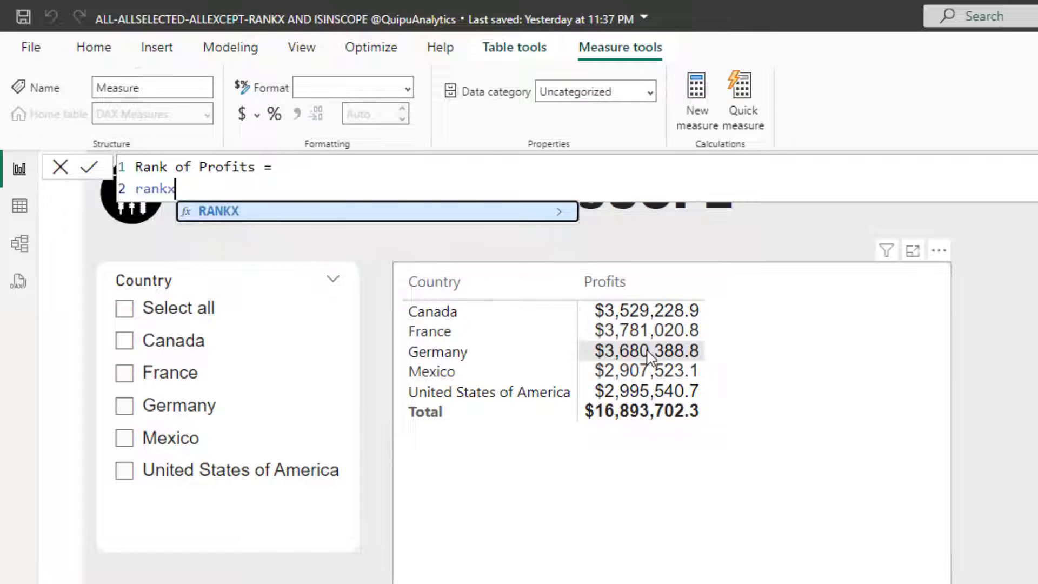
key(Tab)
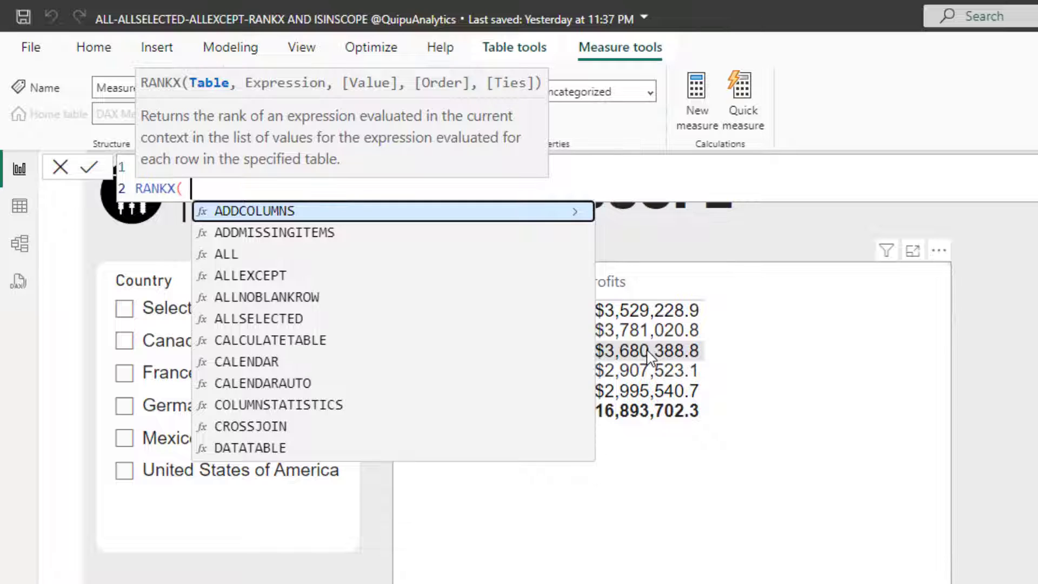
text(ALL()
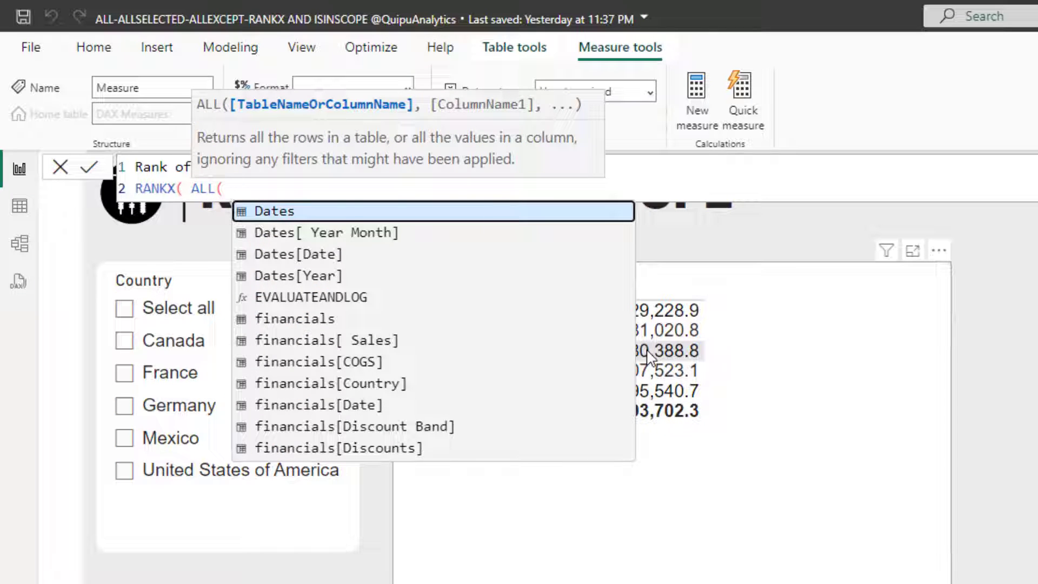
text( coun)
key(Tab)
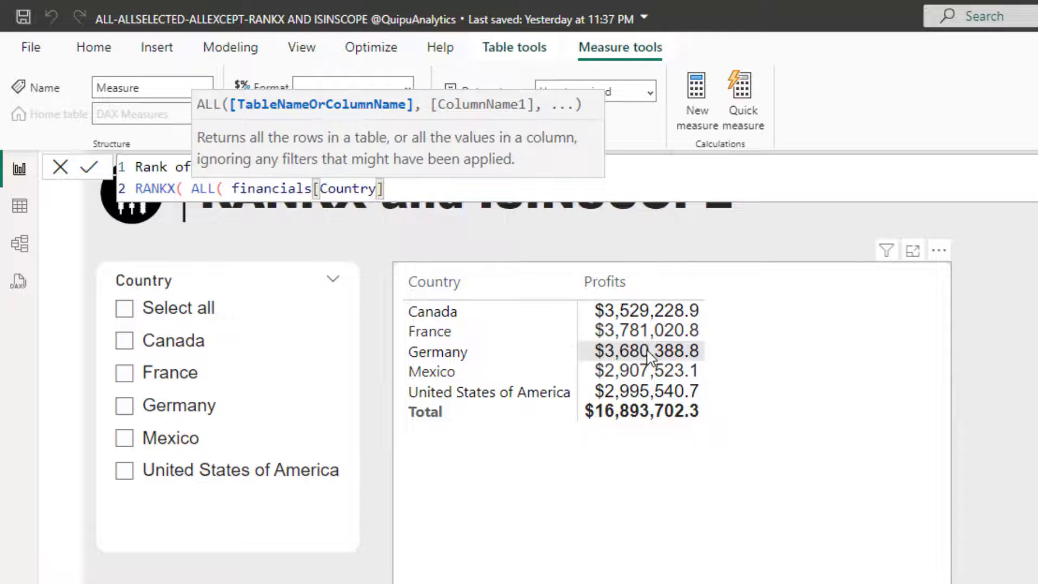
text(),)
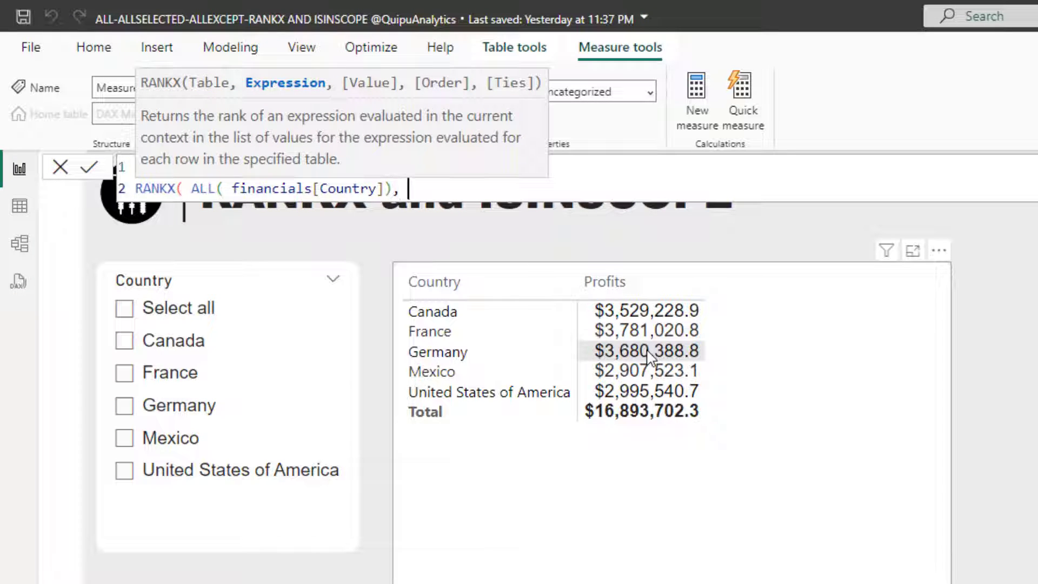
text( [)
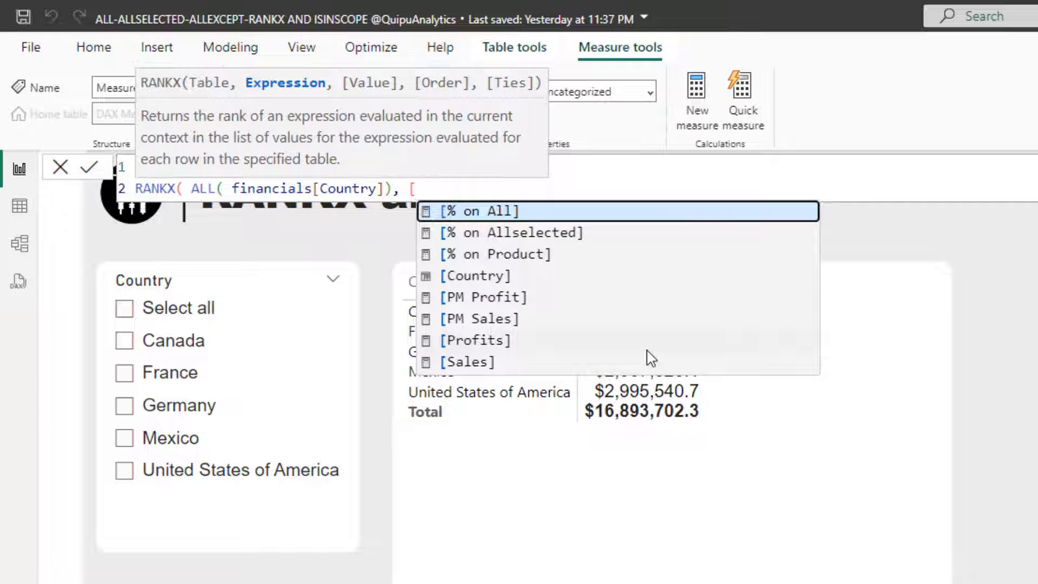
click(495, 346)
text())
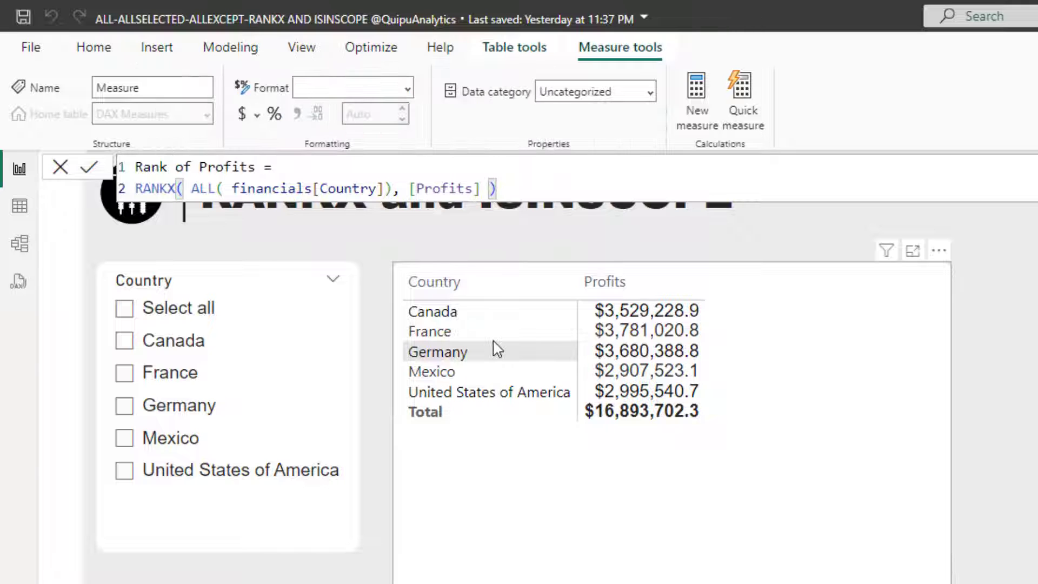
key(Return)
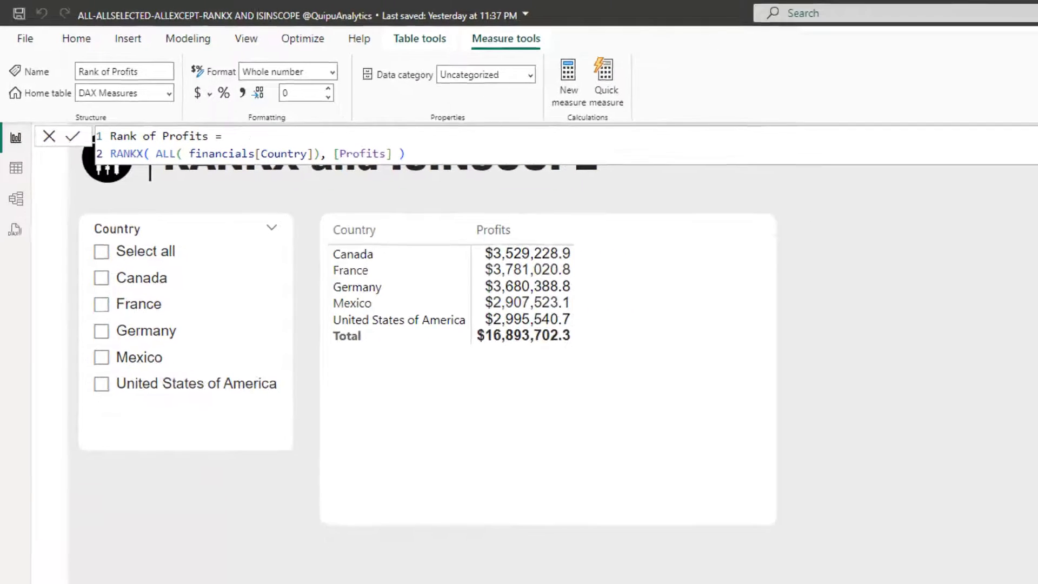
drag(1037, 349, 1037, 368)
- Add Rank of Profits to the country table, filter to Canada, France, Germany and Mexico, then select the measure
drag(1024, 224, 514, 260)
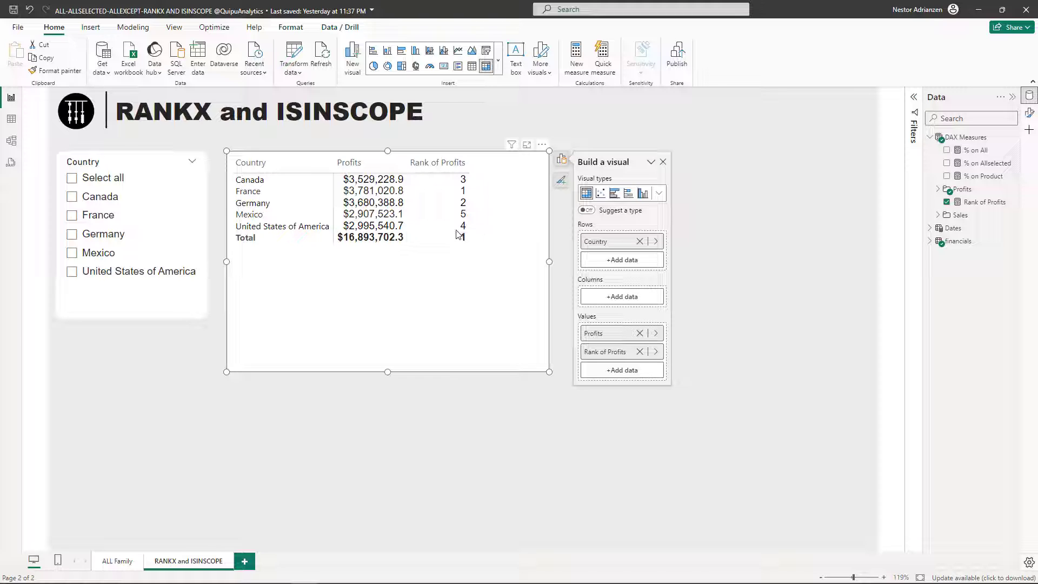
click(72, 197)
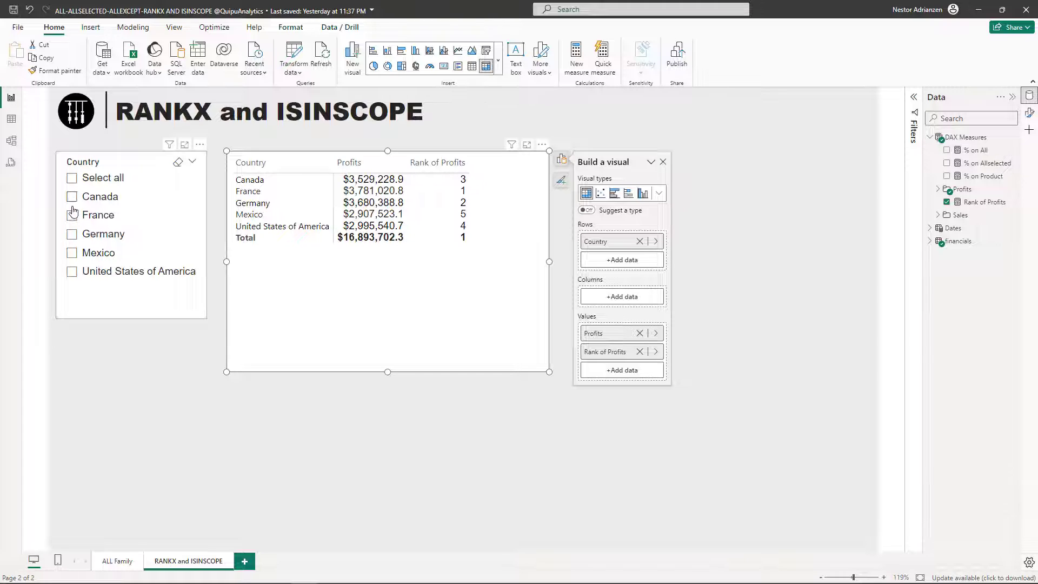
click(72, 216)
click(72, 234)
click(72, 253)
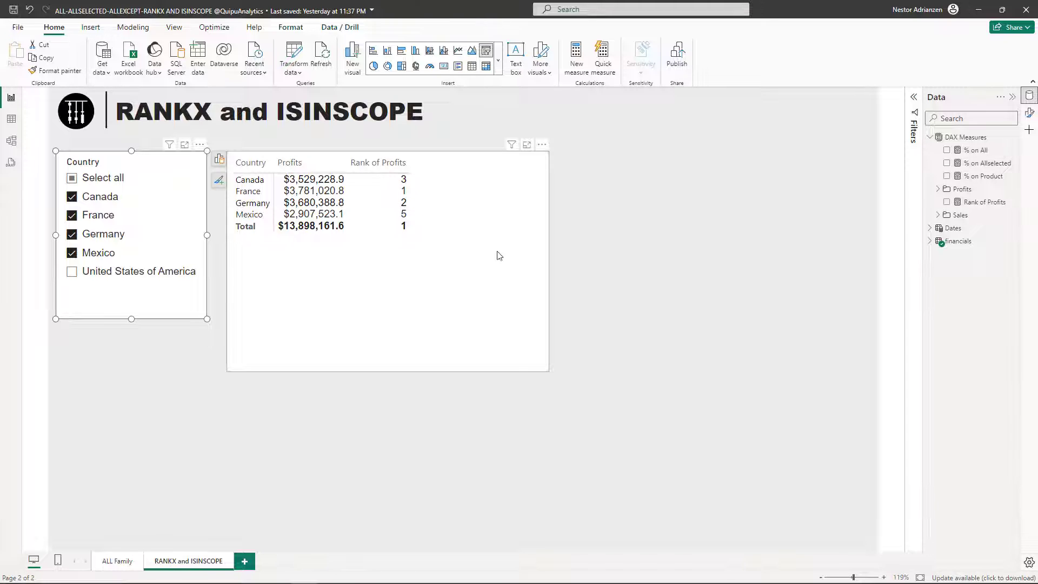
click(973, 204)
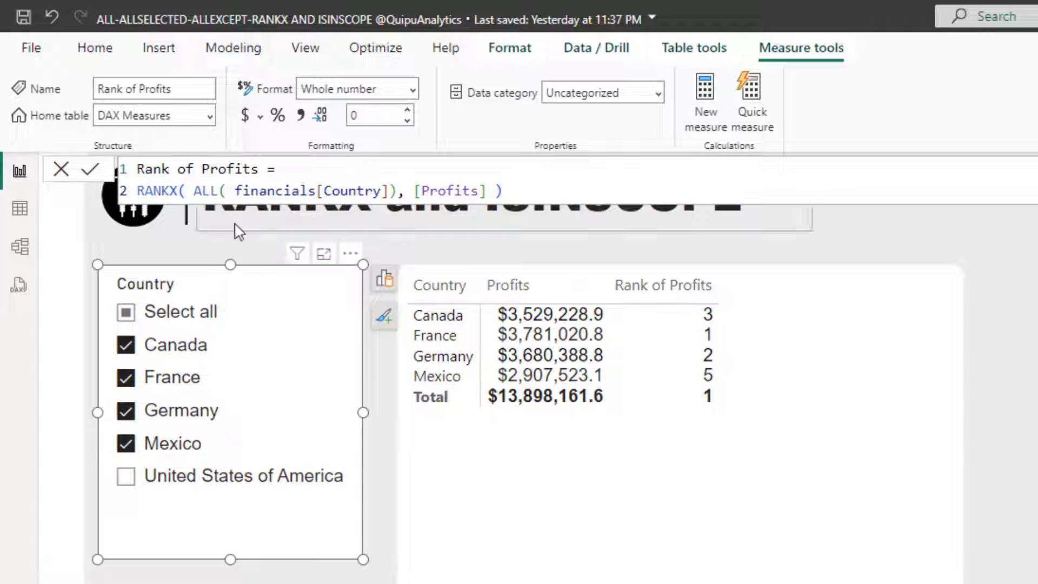
- Change ALL to ALLSELECTED in Rank of Profits, commit it, and deselect France in the slicer
click(220, 191)
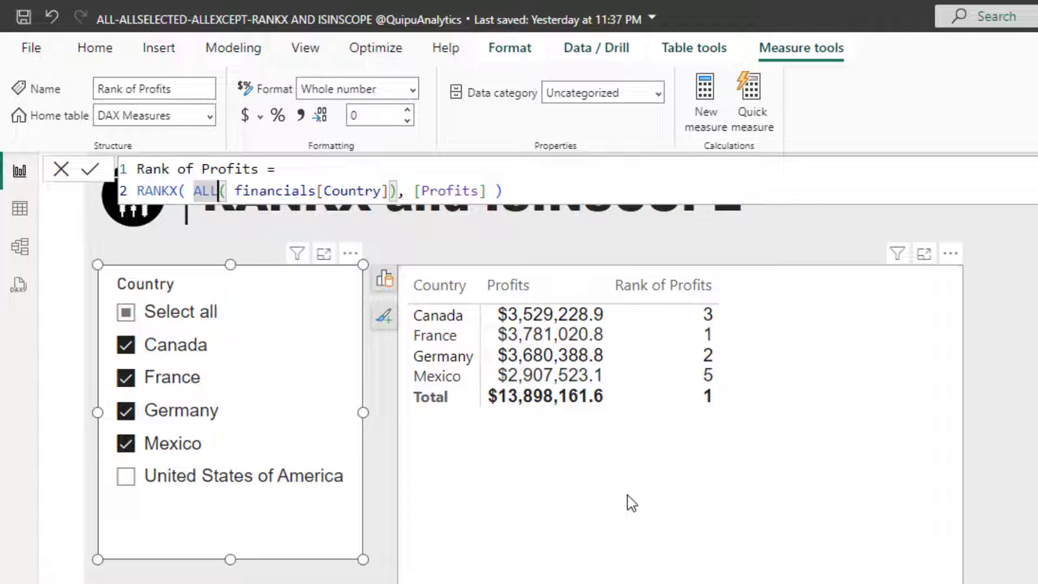
text(se)
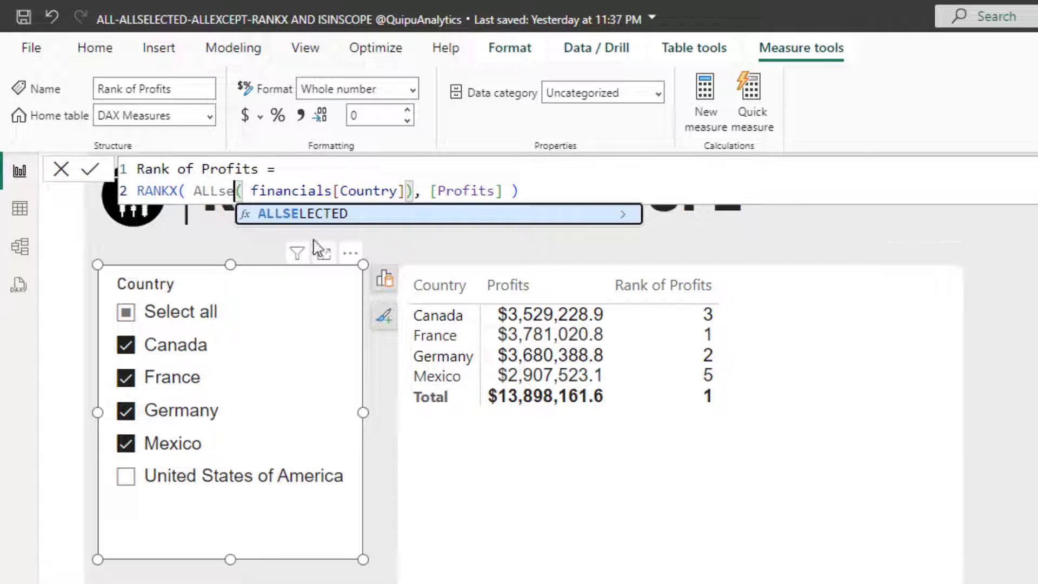
click(292, 213)
click(89, 170)
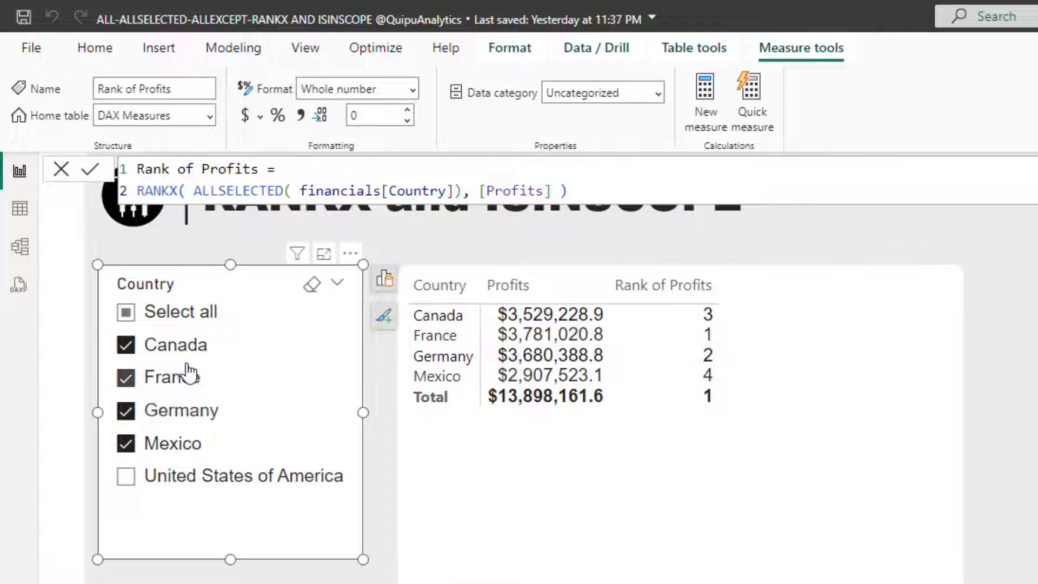
click(126, 380)
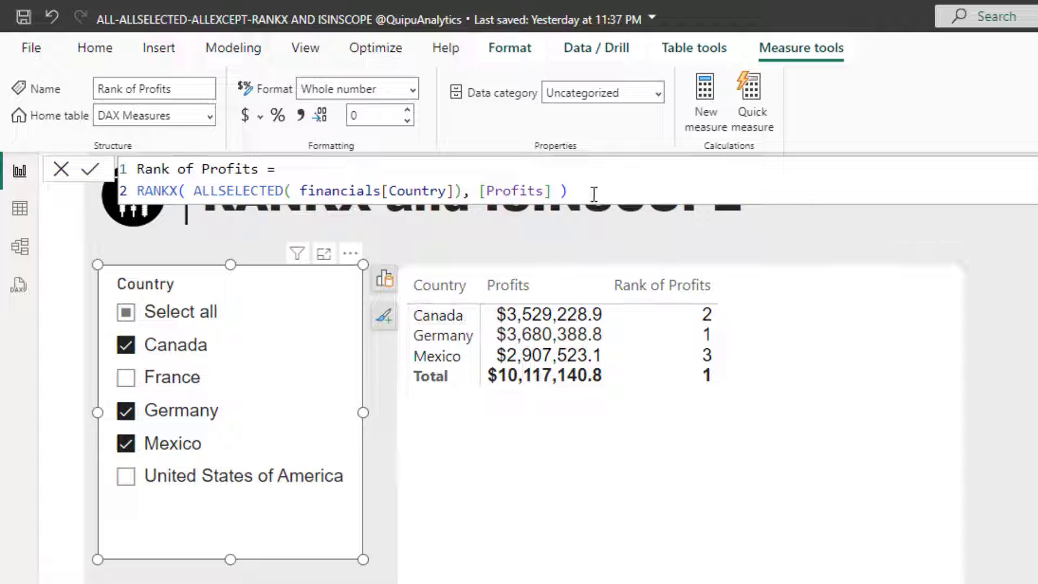
- Insert IF( and ISINSCOPE before RANKX, each on its own line
click(142, 193)
text(IF()
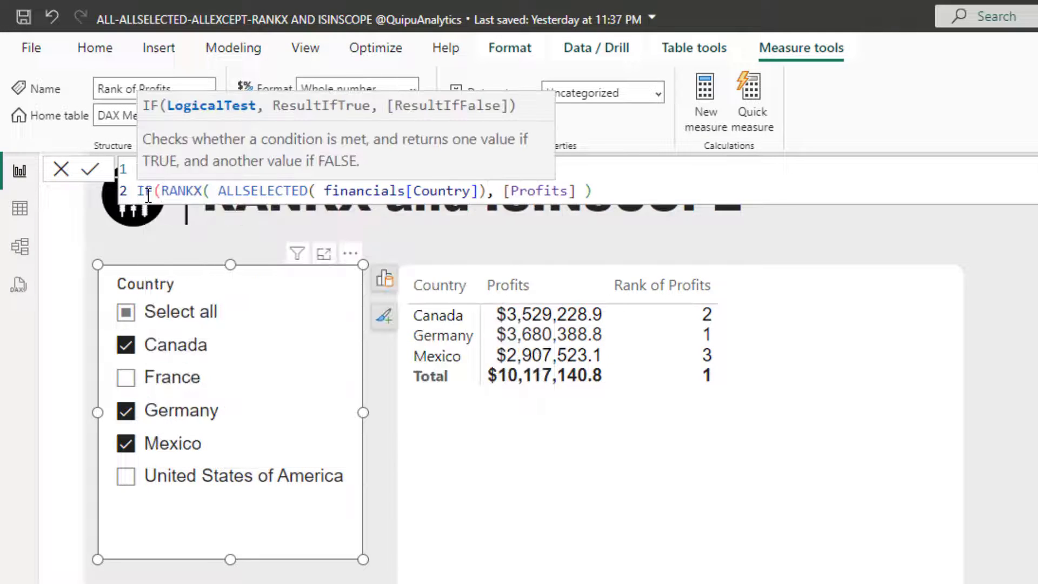
key(shift+Return)
text(is)
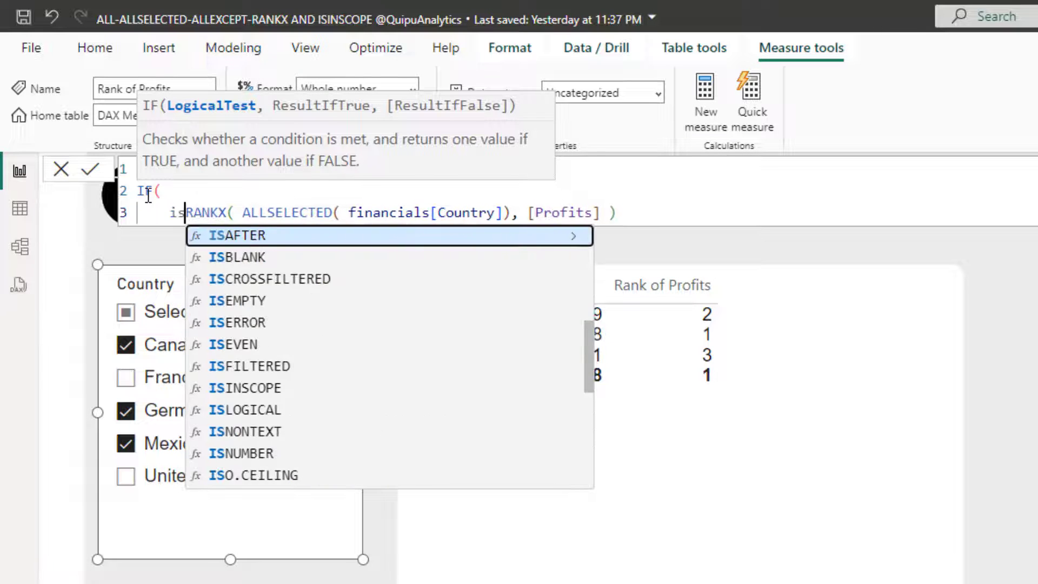
key(BackSpace)
key(BackSpace)
text(ins)
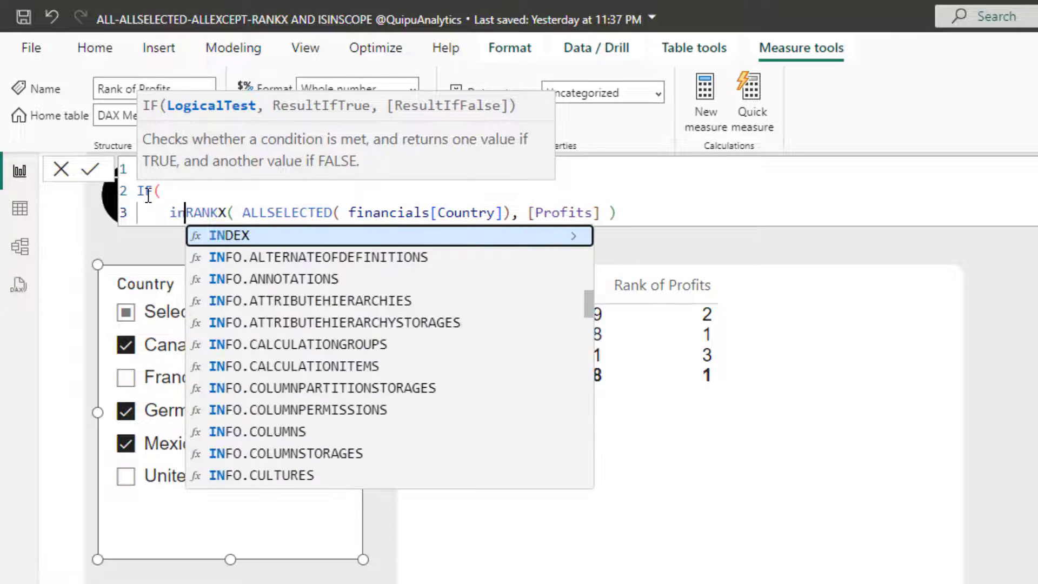
click(260, 324)
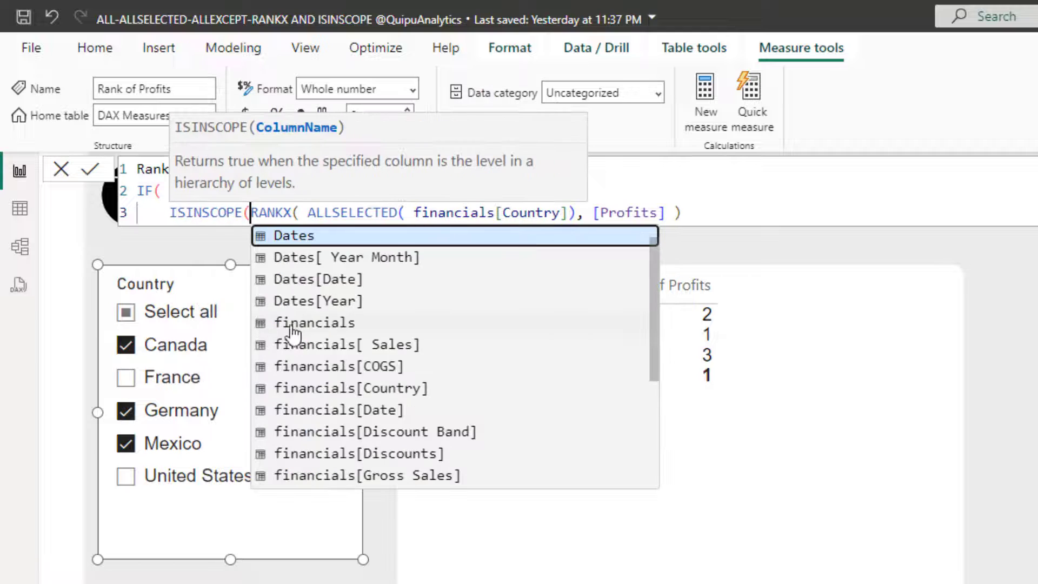
key(shift+Return)
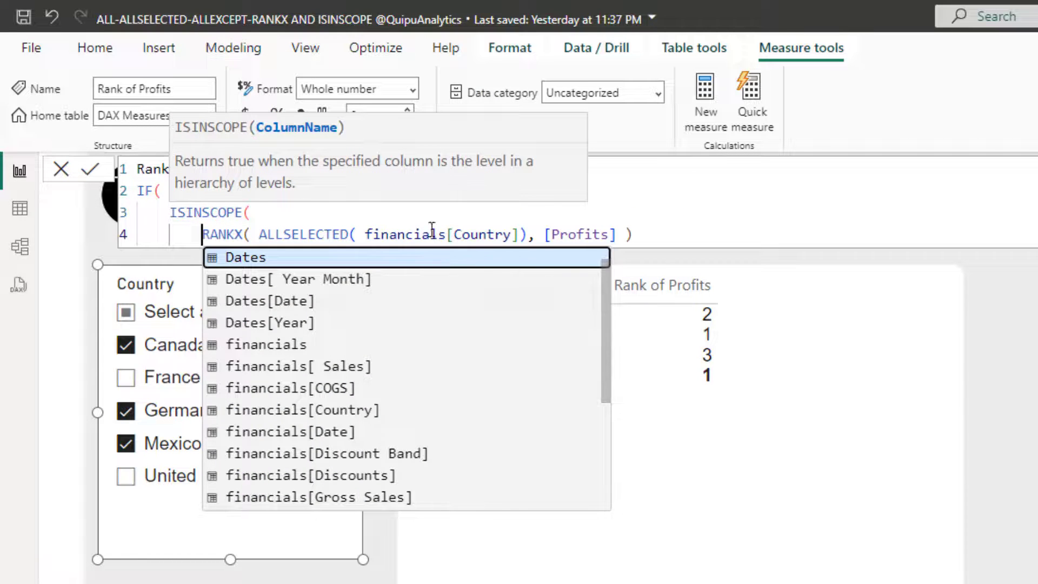
- Give ISINSCOPE the financials[Country] column, align the RANKX line, and add the closing bracket
click(273, 212)
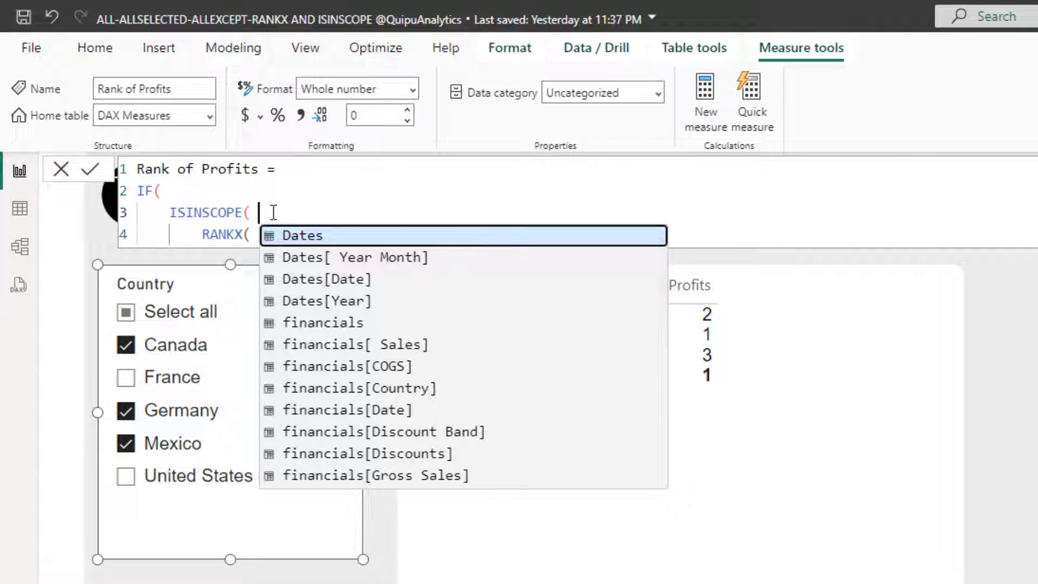
text(cou)
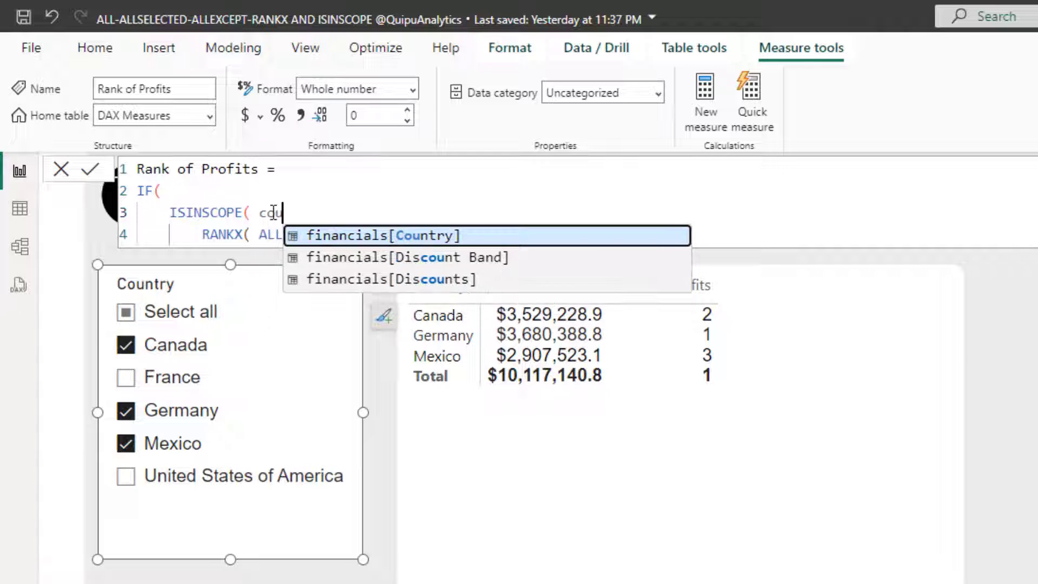
key(Tab)
text())
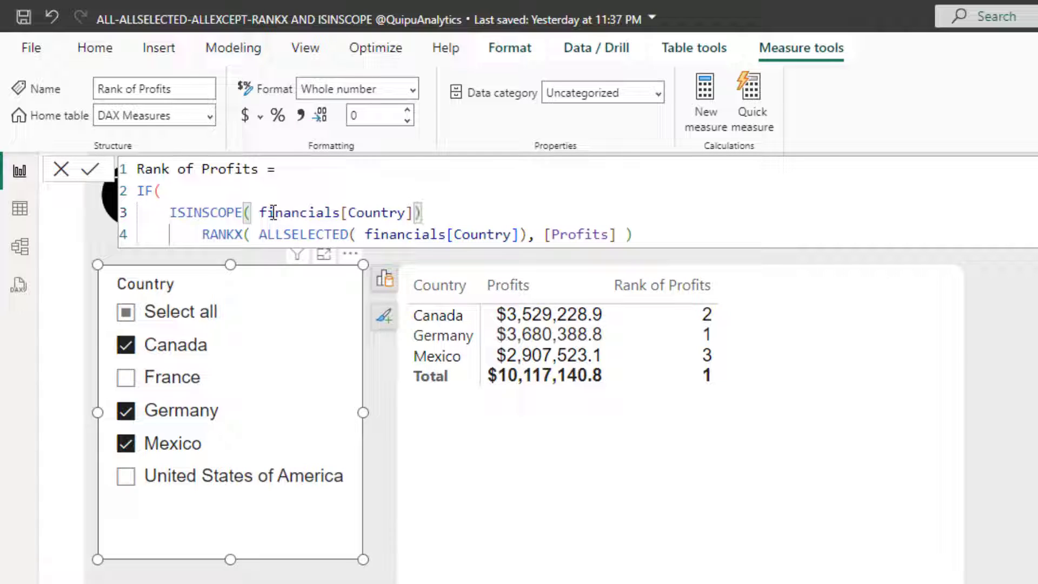
text(,)
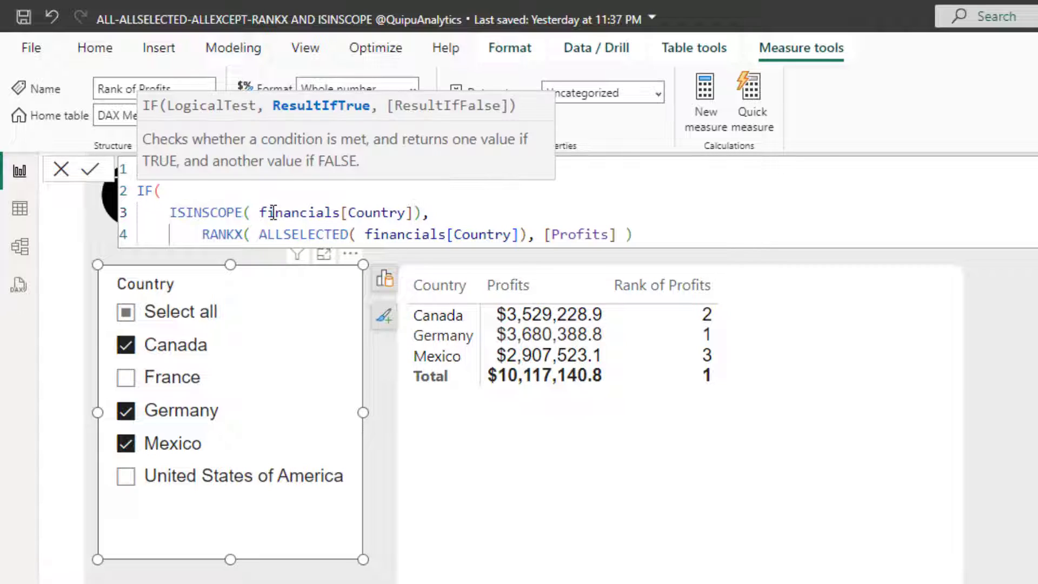
click(203, 228)
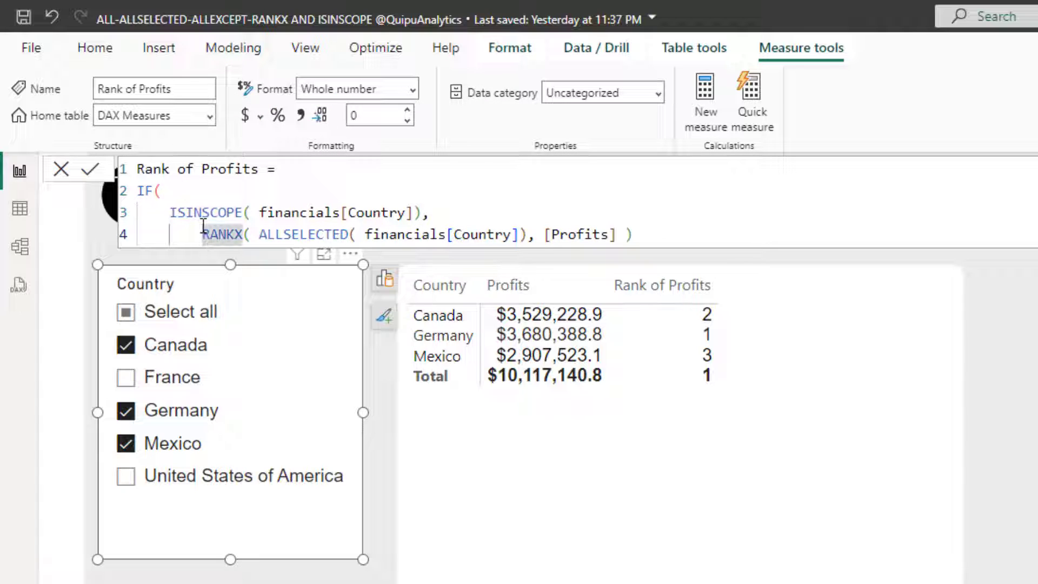
key(BackSpace)
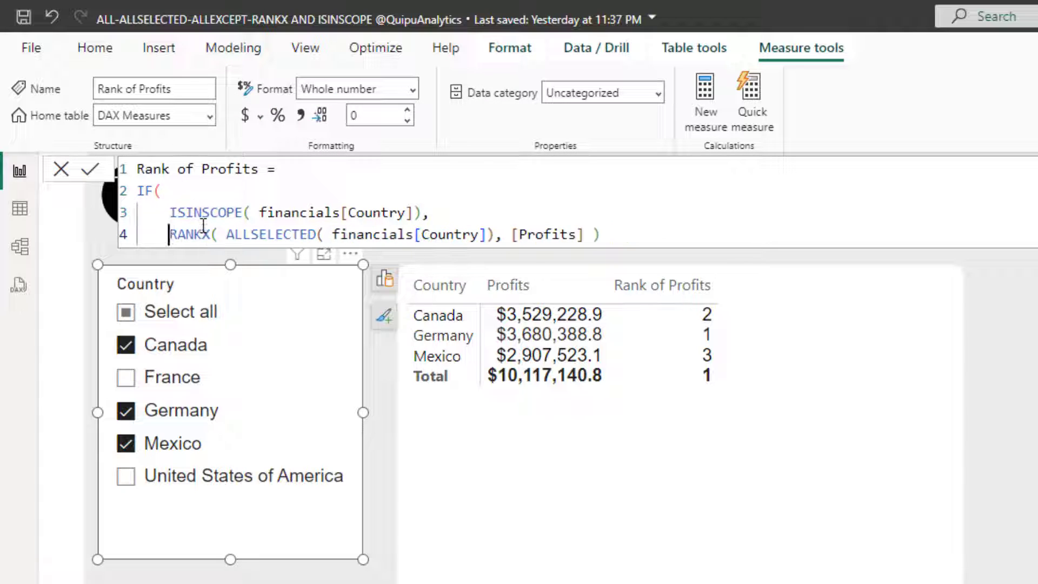
click(635, 234)
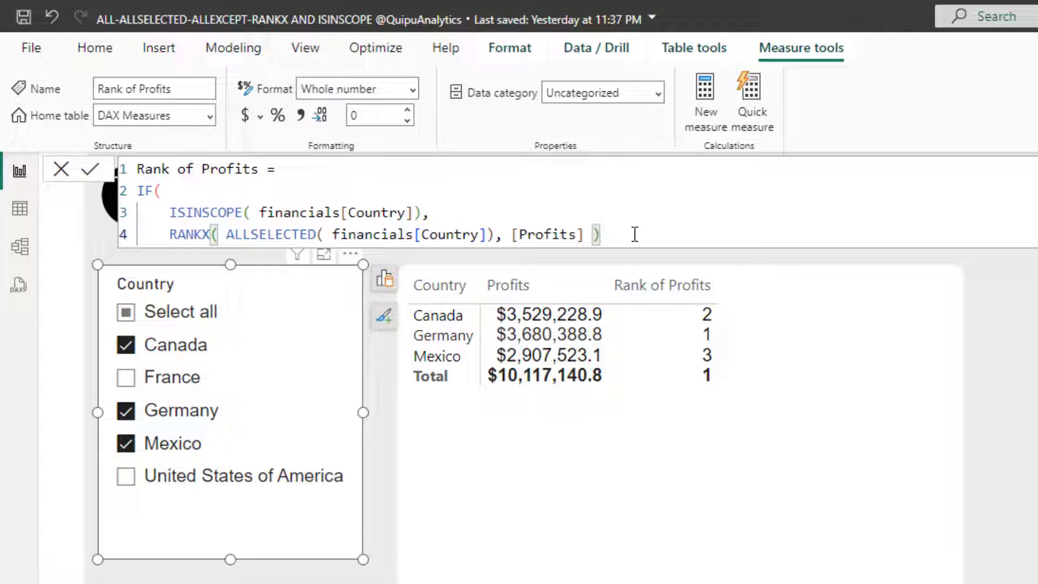
key(Return)
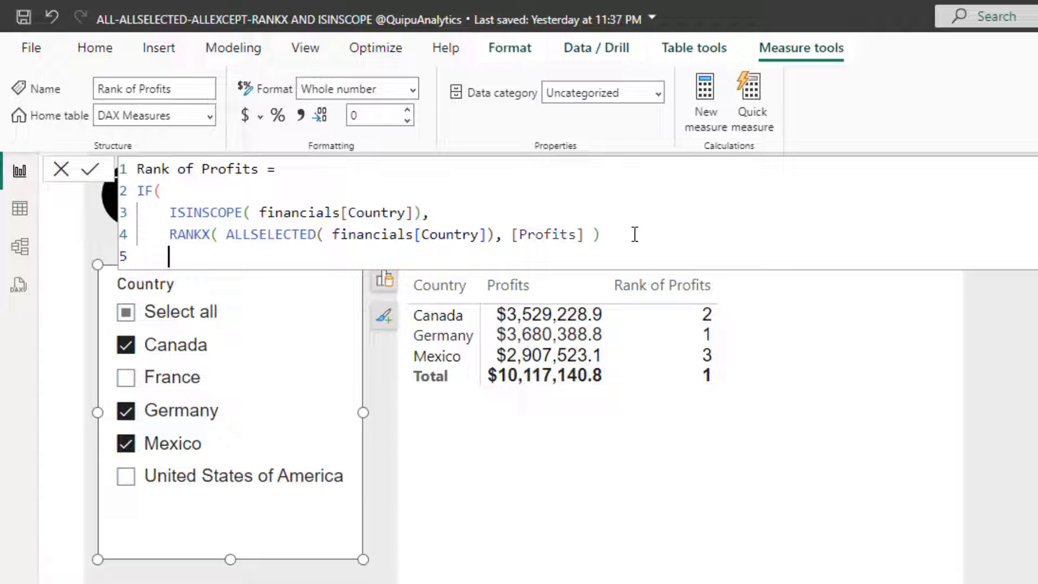
text())
- Commit the ISINSCOPE rank, clear the Country slicer, and select Germany, Mexico and United States of America
key(Return)
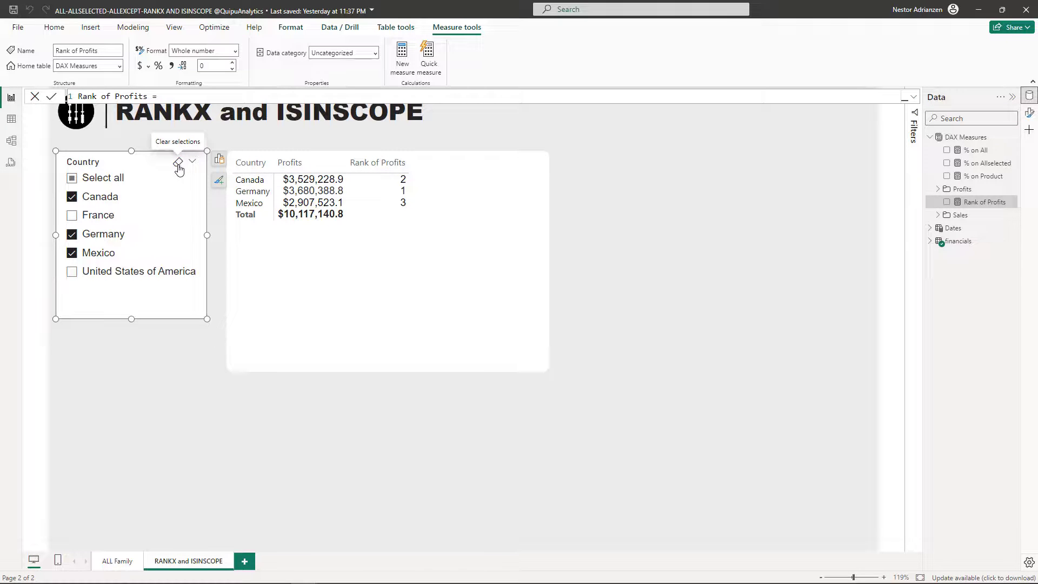
click(178, 164)
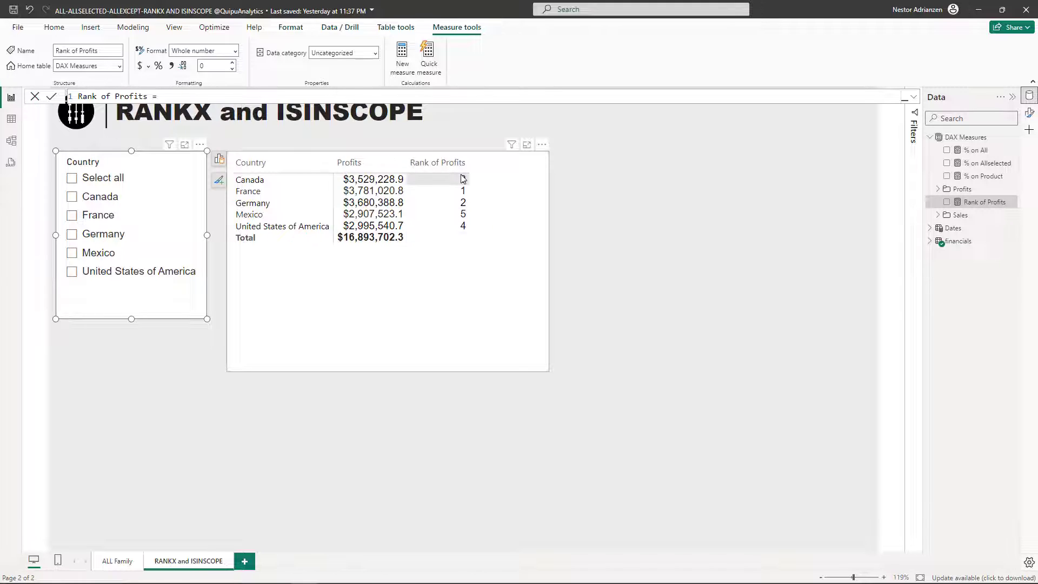
click(72, 234)
click(72, 253)
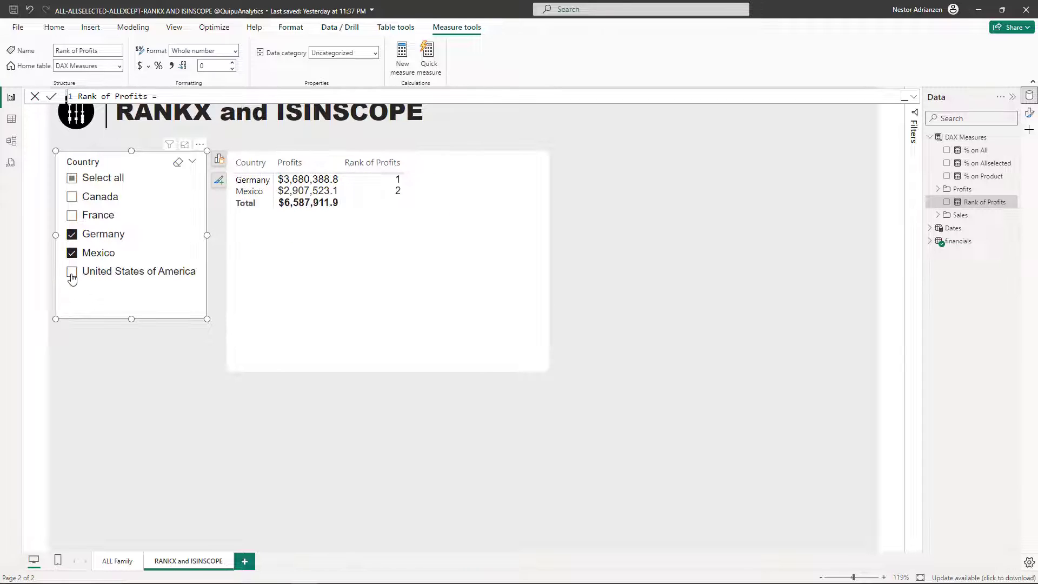
click(72, 271)
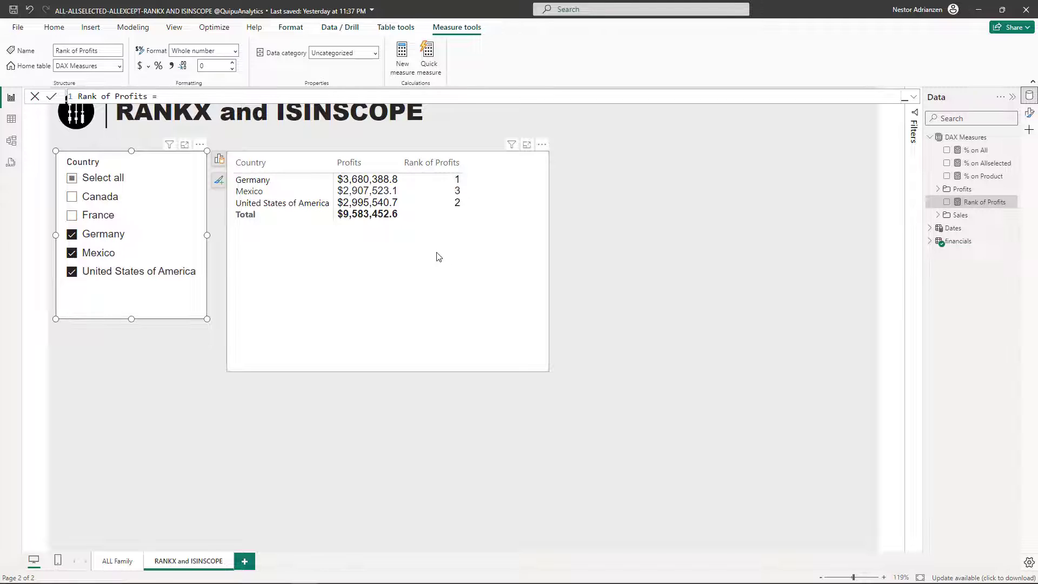